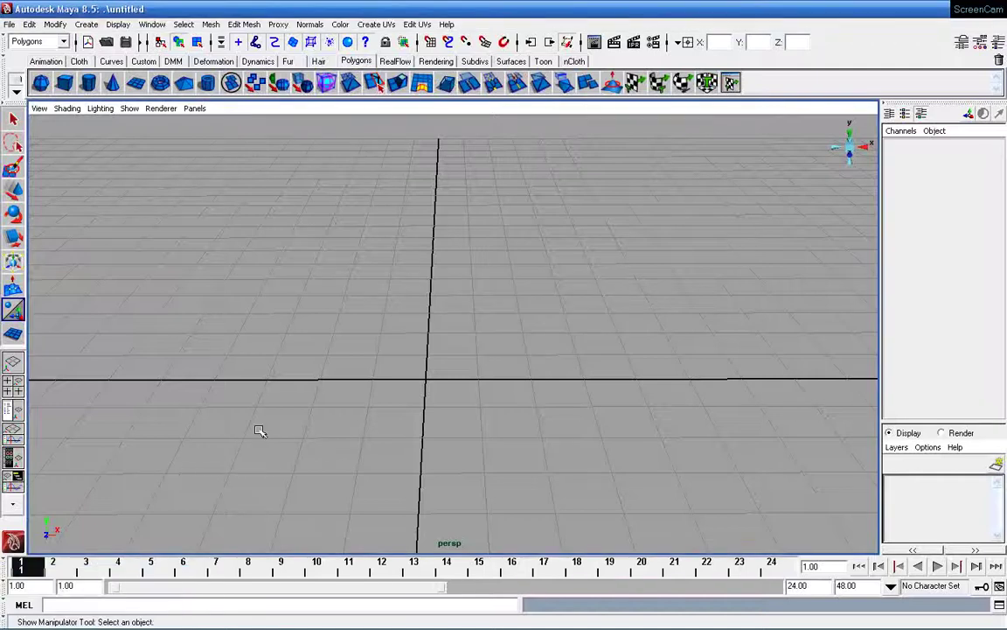
# Tumble and zoom the perspective view to look at the empty grid at an angle.
pyautogui.scroll(-3, 355, 425)
pyautogui.scroll(-3, 441, 421)
pyautogui.keyDown('alt'); pyautogui.moveTo(441, 421); pyautogui.dragTo(516, 413); pyautogui.keyUp('alt')
pyautogui.scroll(2, 517, 416)
pyautogui.scroll(3, 511, 424)
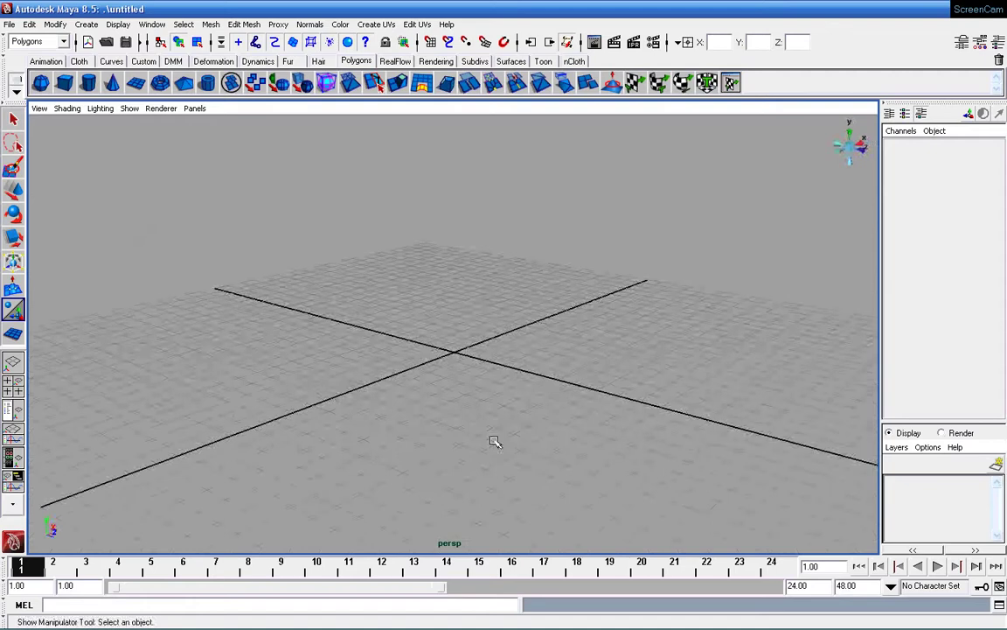
pyautogui.scroll(2, 495, 442)
pyautogui.scroll(-2, 496, 433)
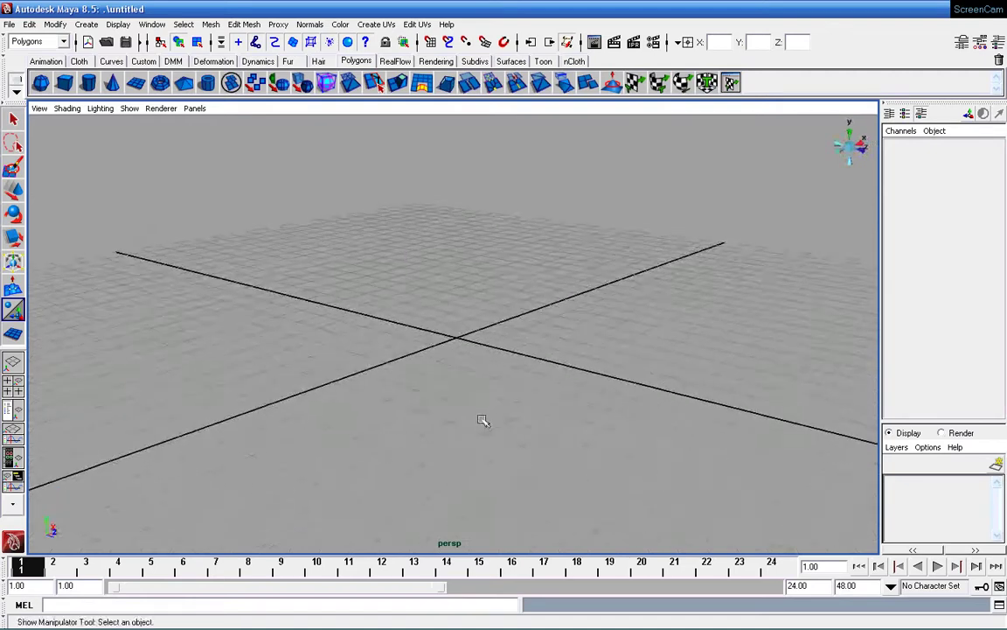
pyautogui.moveTo(481, 421)
pyautogui.keyDown('alt'); pyautogui.mouseDown()
pyautogui.moveTo(511, 407)
pyautogui.moveTo(495, 418)
pyautogui.mouseUp(); pyautogui.keyUp('alt')
pyautogui.scroll(2, 490, 425)
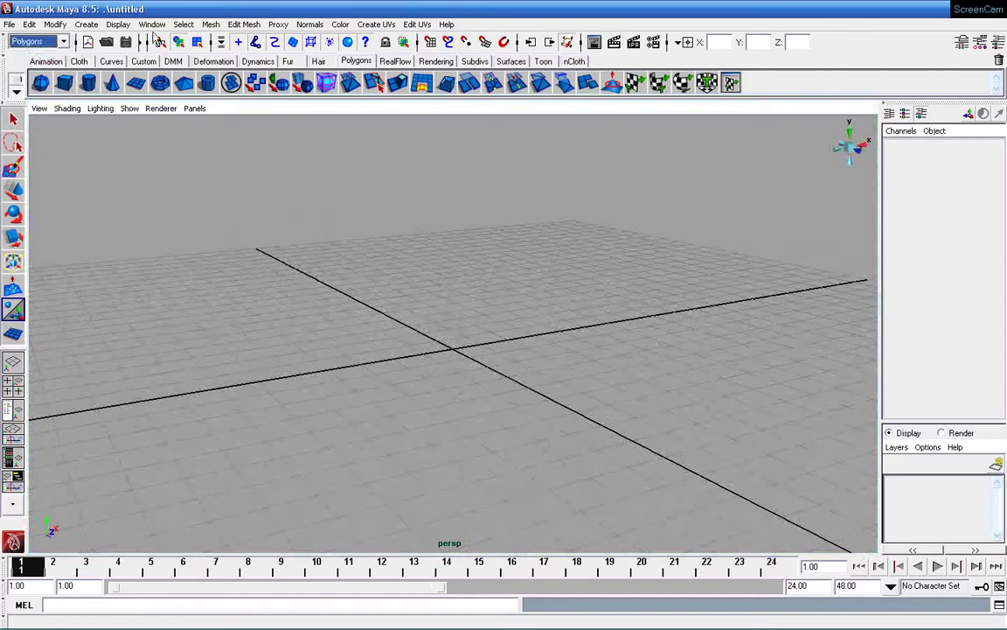
# Draw a polygon plane near the grid centre with 9 width and 9 height subdivisions.
pyautogui.click(136, 88)
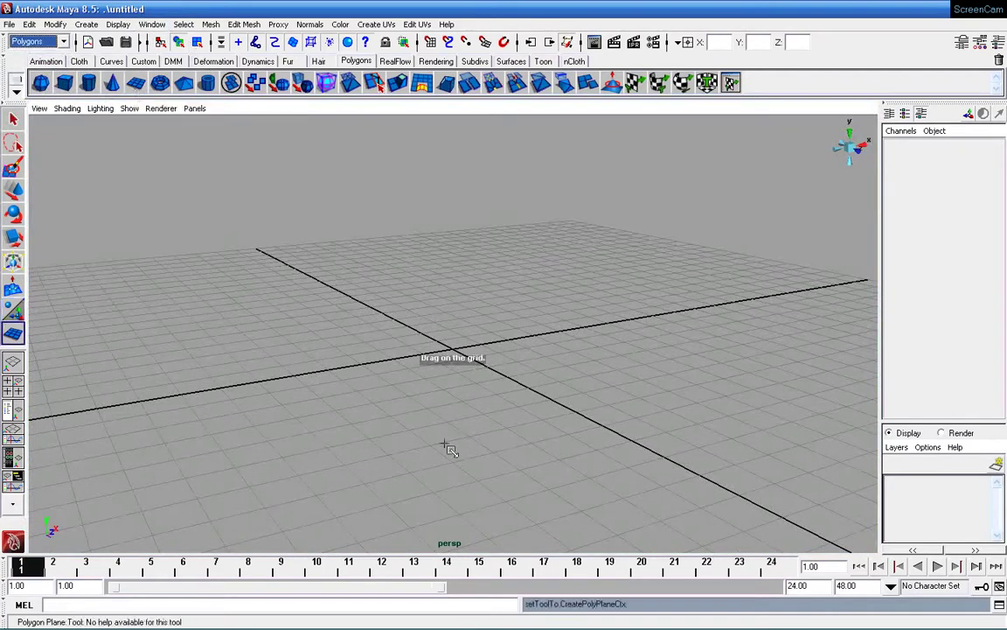
pyautogui.moveTo(505, 338); pyautogui.dragTo(430, 419)
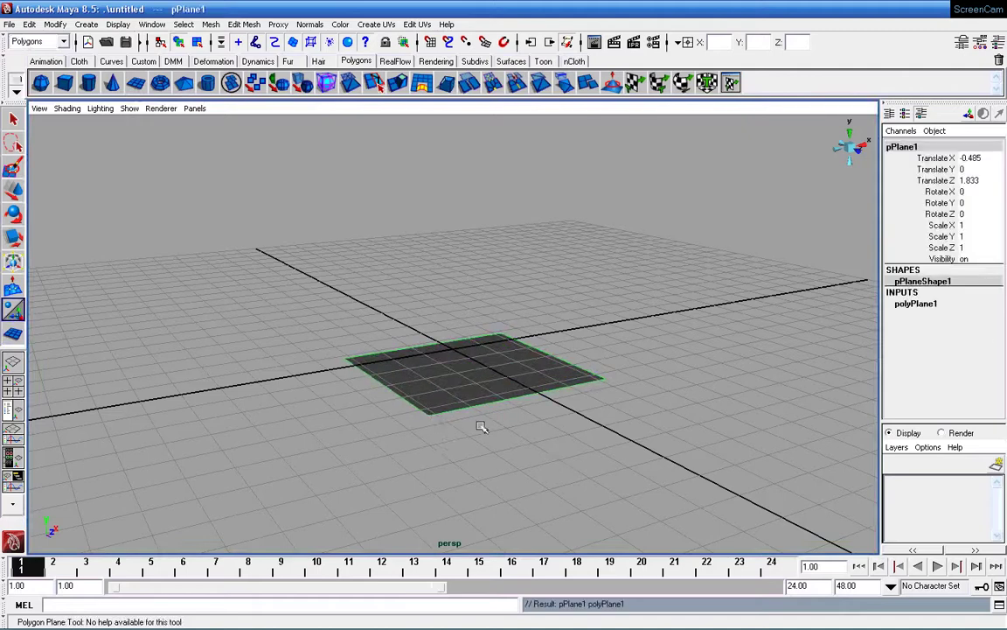
pyautogui.click(907, 309)
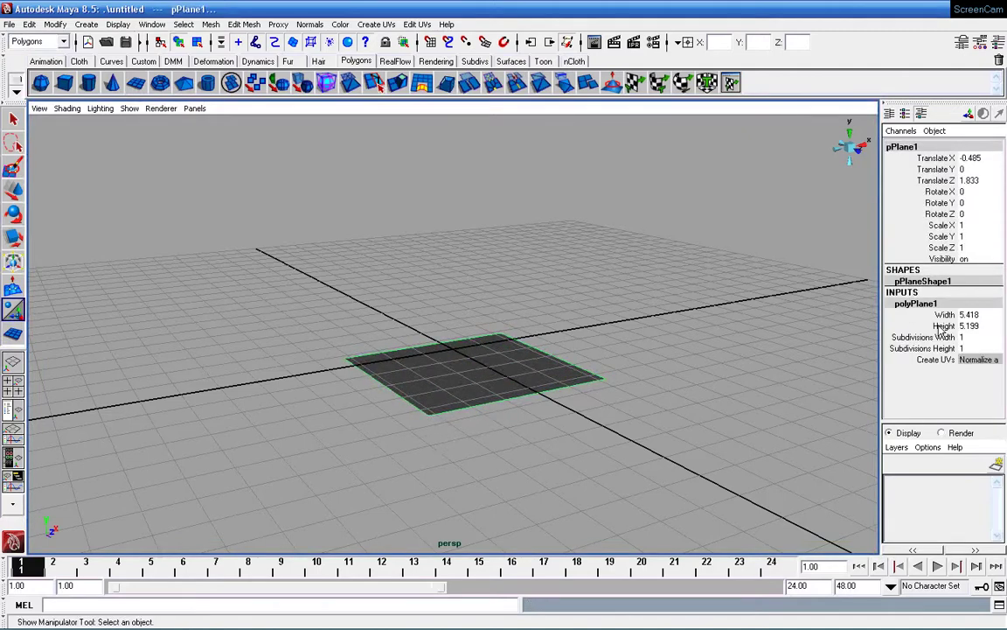
pyautogui.click(939, 339)
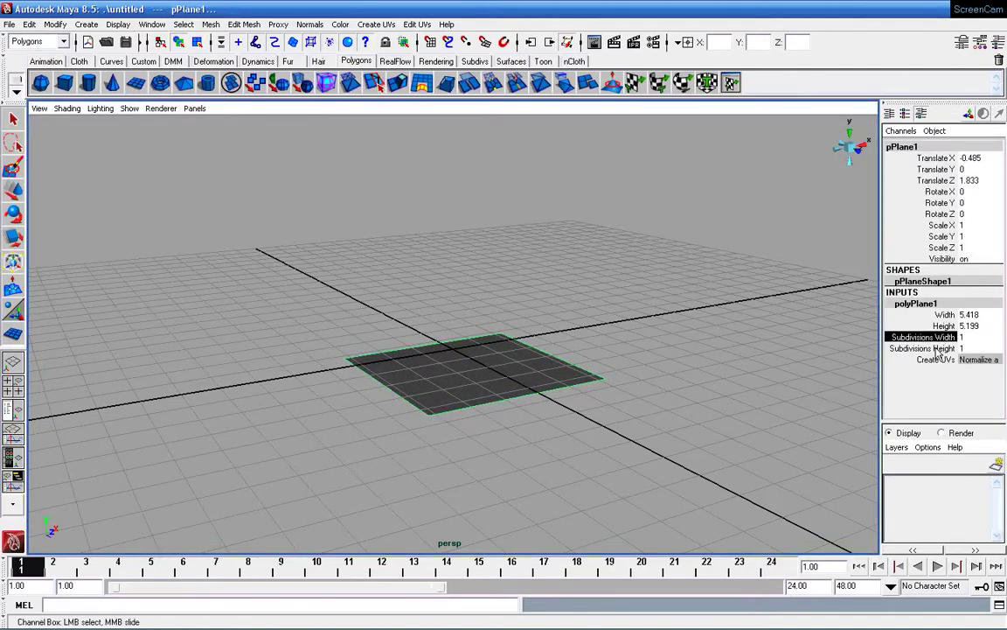
pyautogui.keyDown('shift'); pyautogui.click(938, 348); pyautogui.keyUp('shift')
pyautogui.moveTo(592, 426); pyautogui.dragTo(645, 426, button='middle')
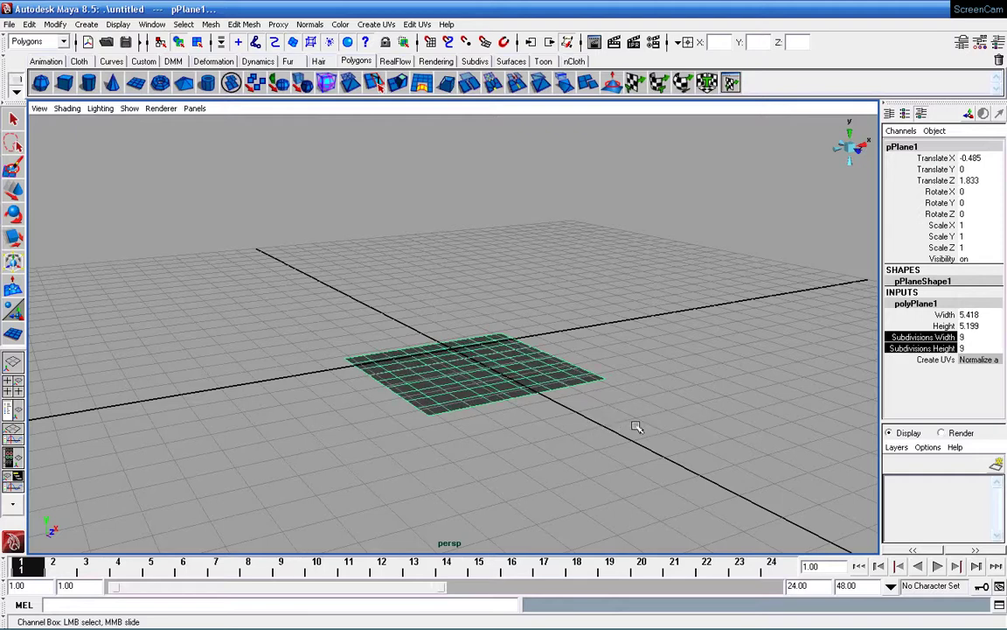
# In side view, center the plane's pivot and move it onto the origin.
pyautogui.press('space')
pyautogui.press('space')
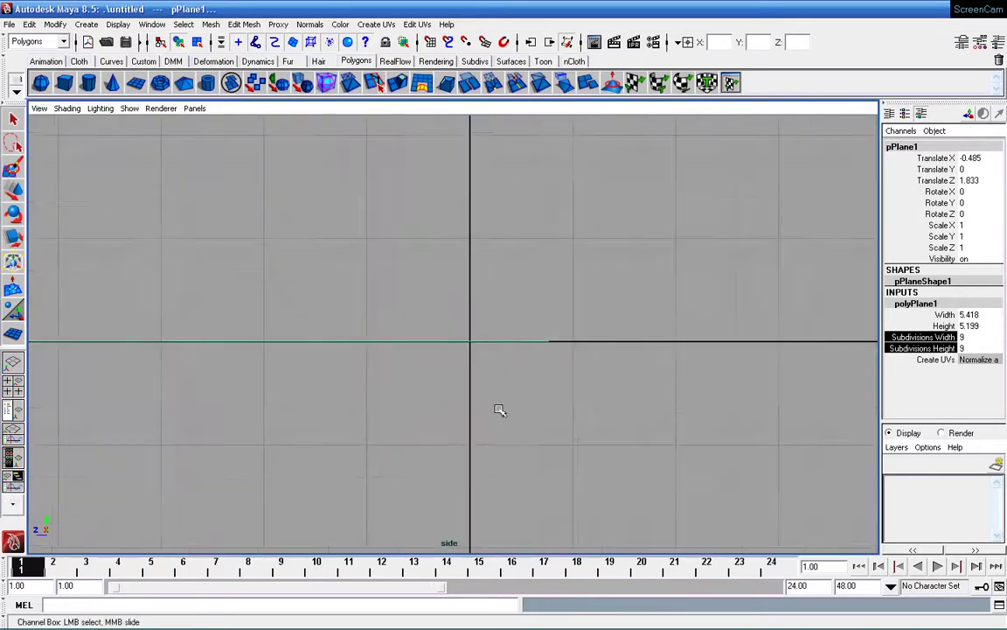
pyautogui.rightClick(404, 342)
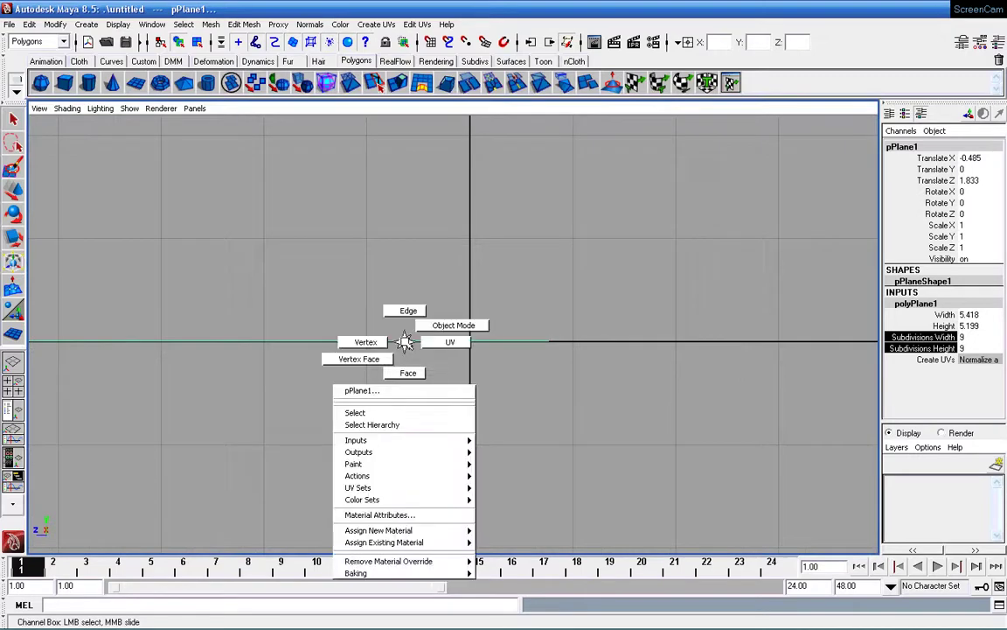
pyautogui.moveTo(405, 341); pyautogui.dragTo(450, 324, button='right')
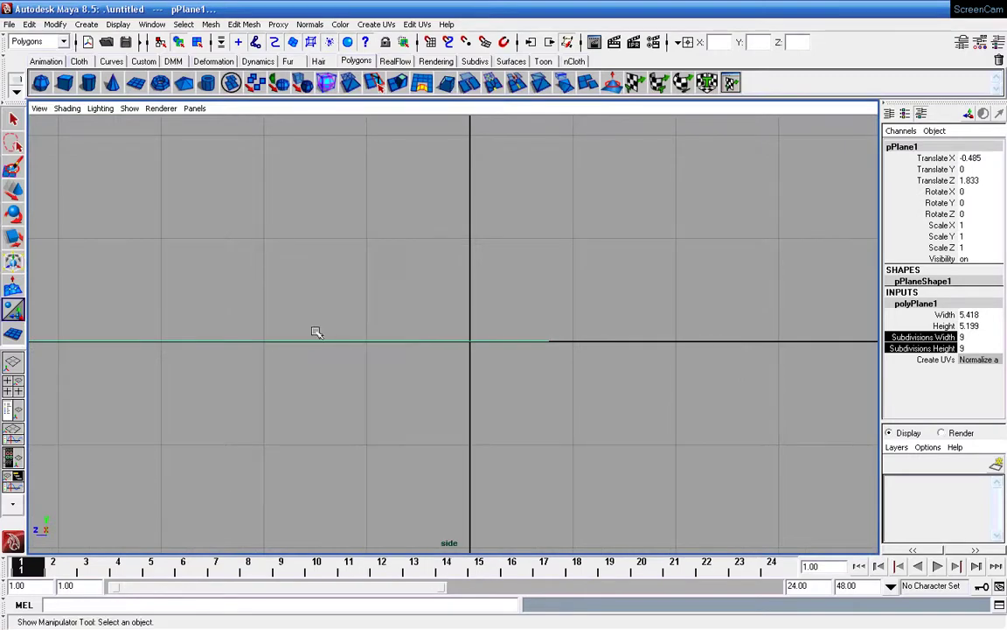
pyautogui.click(56, 25)
pyautogui.click(85, 150)
pyautogui.press('w')
pyautogui.moveTo(280, 342); pyautogui.dragTo(441, 357)
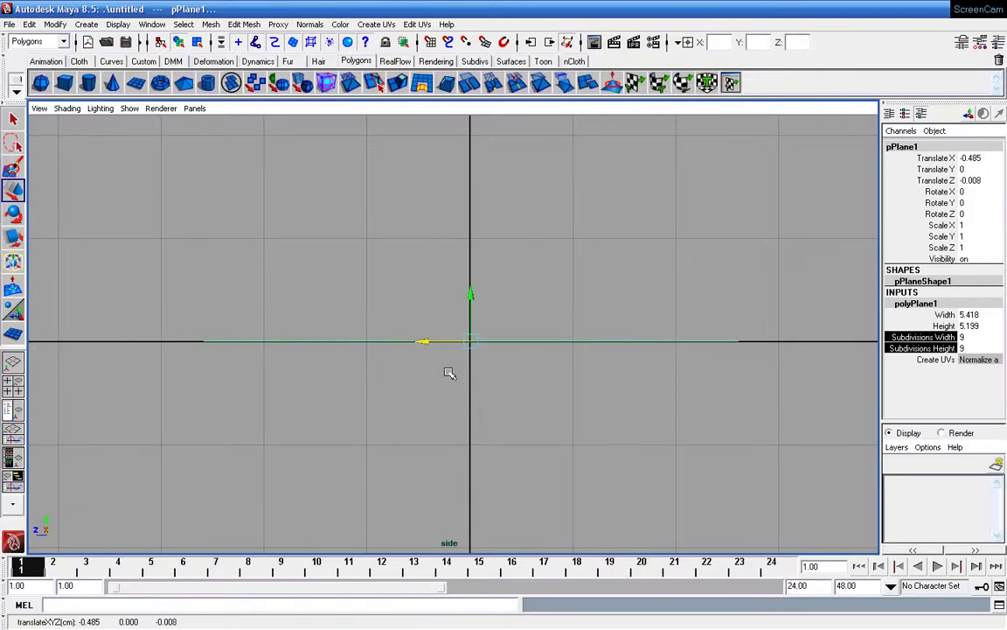
# In vertex mode, lower the outermost vertex columns on both ends the furthest.
pyautogui.moveTo(399, 343); pyautogui.dragTo(359, 341, button='right')
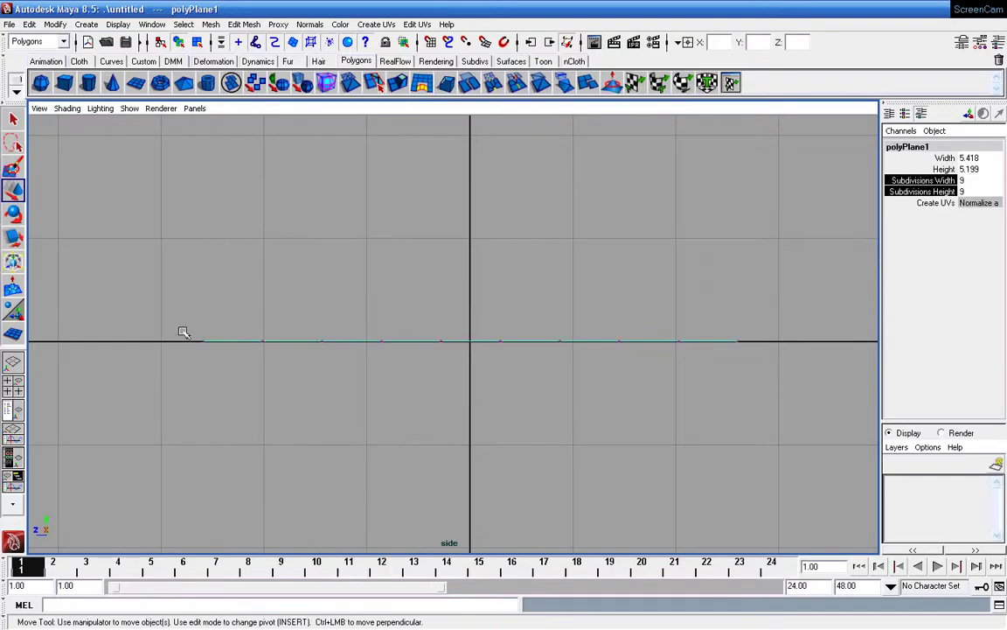
pyautogui.moveTo(185, 319); pyautogui.dragTo(226, 360)
pyautogui.keyDown('shift'); pyautogui.moveTo(729, 333); pyautogui.dragTo(737, 362); pyautogui.keyUp('shift')
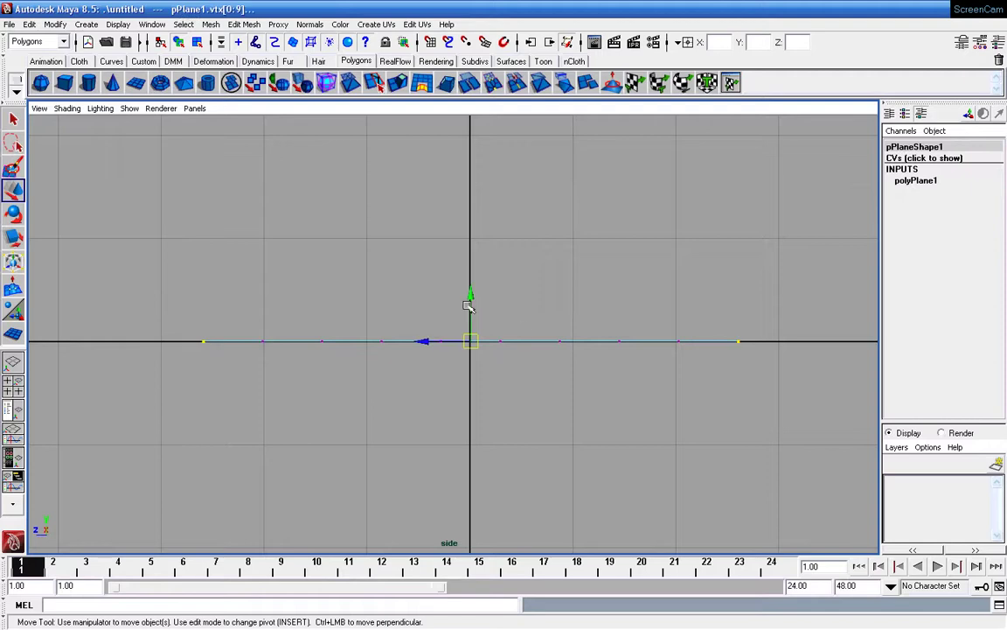
pyautogui.click(477, 325)
pyautogui.hotkey('ctrl', 'z')
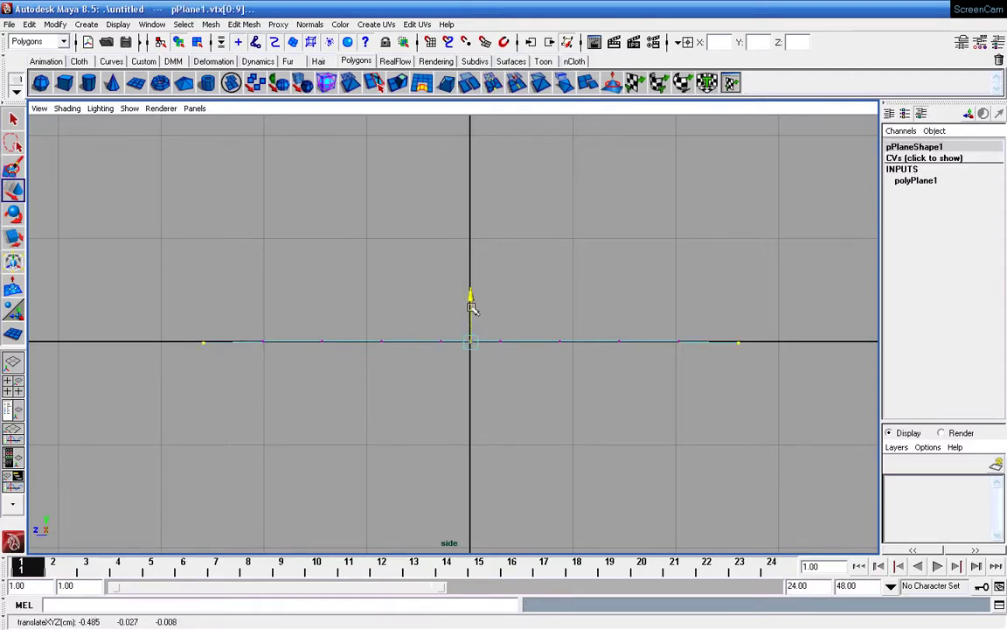
pyautogui.moveTo(472, 295); pyautogui.dragTo(448, 458)
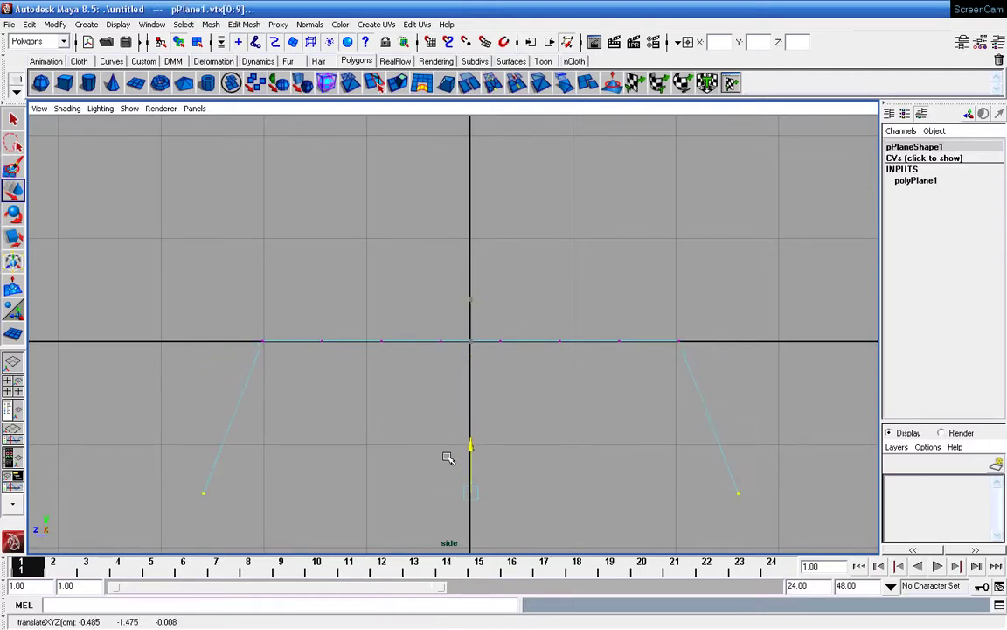
# Lower the second and third symmetric column pairs progressively less.
pyautogui.moveTo(243, 319); pyautogui.dragTo(273, 351)
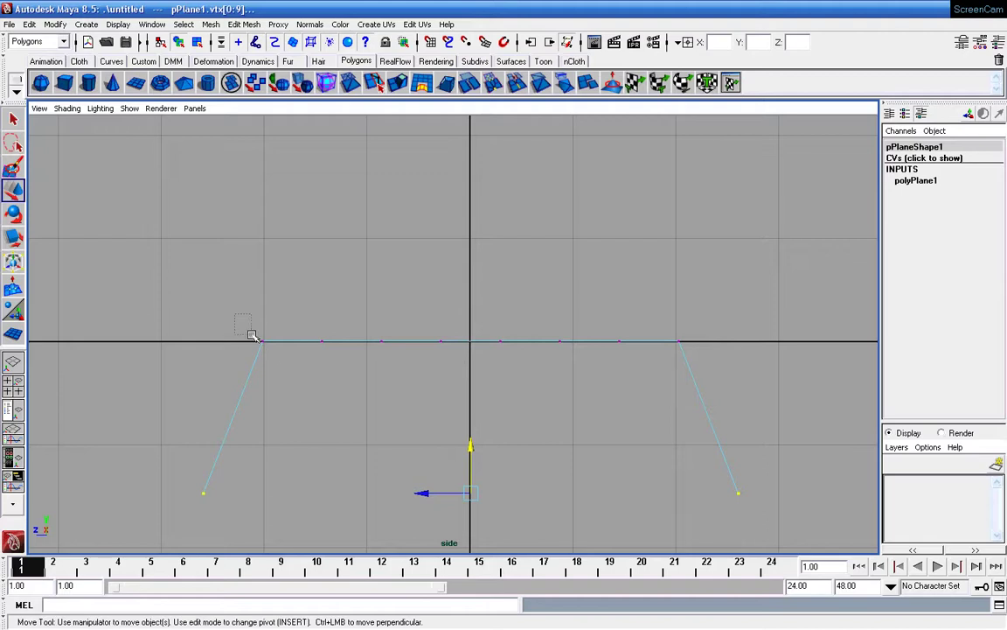
pyautogui.keyDown('shift'); pyautogui.click(674, 334); pyautogui.keyUp('shift')
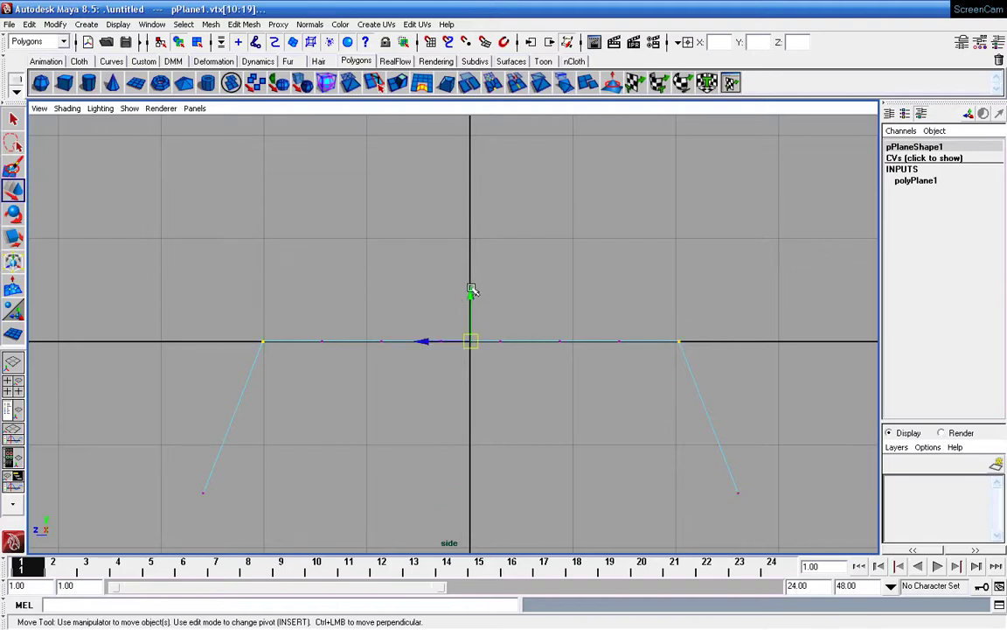
pyautogui.moveTo(470, 291)
pyautogui.mouseDown()
pyautogui.moveTo(474, 371)
pyautogui.moveTo(475, 352)
pyautogui.mouseUp()
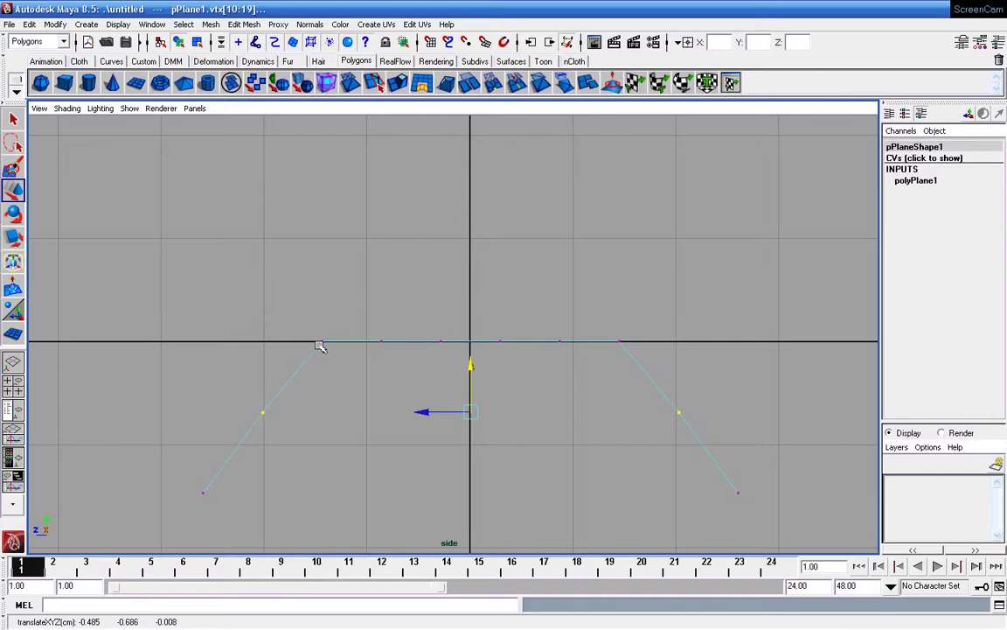
pyautogui.moveTo(308, 324); pyautogui.dragTo(337, 353)
pyautogui.keyDown('shift'); pyautogui.click(618, 339); pyautogui.keyUp('shift')
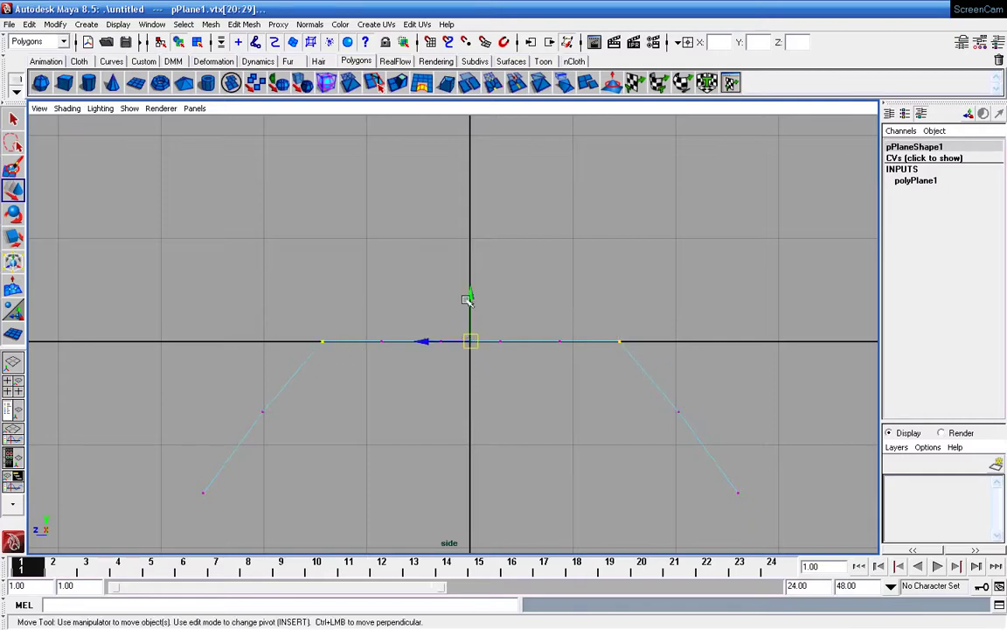
pyautogui.moveTo(472, 292); pyautogui.dragTo(472, 330)
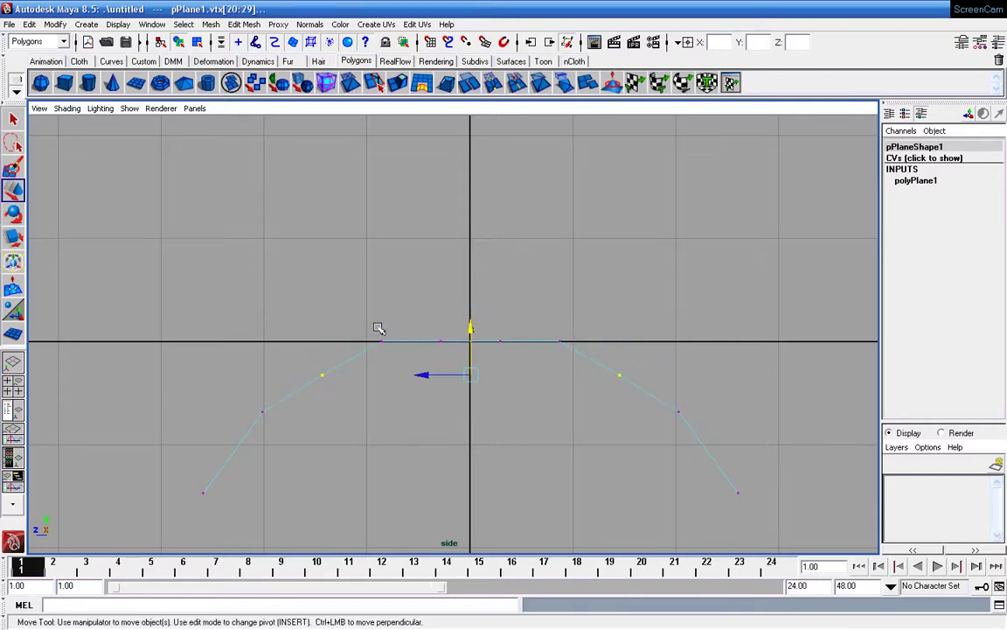
# Lower the fourth and innermost column pairs slightly to smooth the arch.
pyautogui.keyDown('shift'); pyautogui.moveTo(395, 348); pyautogui.dragTo(374, 323); pyautogui.keyUp('shift')
pyautogui.keyDown('shift'); pyautogui.moveTo(552, 320); pyautogui.dragTo(573, 361); pyautogui.keyUp('shift')
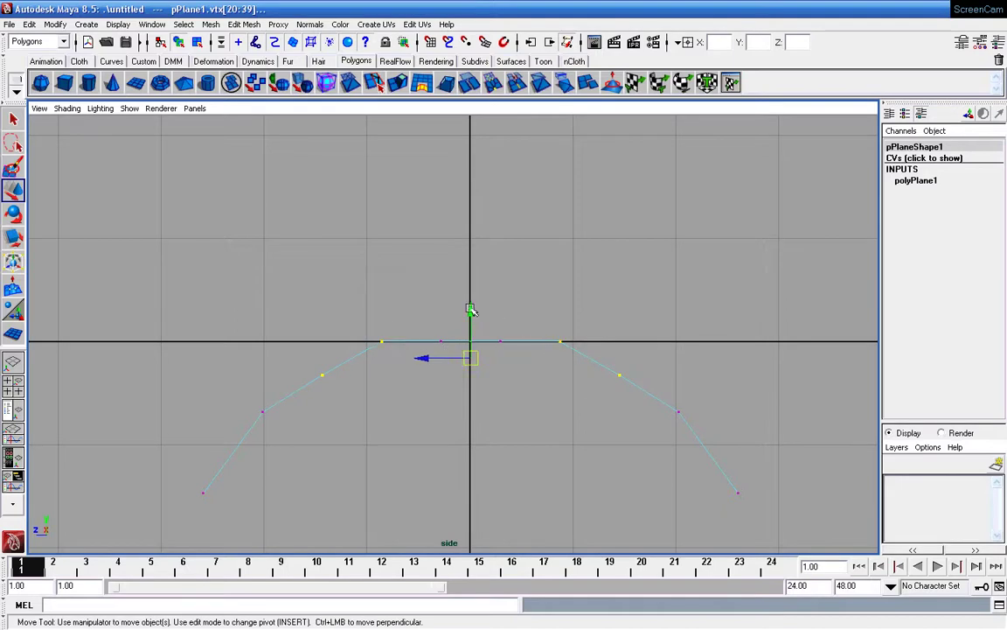
pyautogui.moveTo(472, 309); pyautogui.dragTo(470, 310)
pyautogui.moveTo(350, 306); pyautogui.dragTo(410, 358)
pyautogui.keyDown('shift'); pyautogui.moveTo(525, 324); pyautogui.dragTo(579, 360); pyautogui.keyUp('shift')
pyautogui.moveTo(470, 295)
pyautogui.mouseDown()
pyautogui.moveTo(455, 328)
pyautogui.moveTo(459, 352)
pyautogui.moveTo(511, 357)
pyautogui.mouseUp()
pyautogui.moveTo(468, 312); pyautogui.dragTo(472, 316)
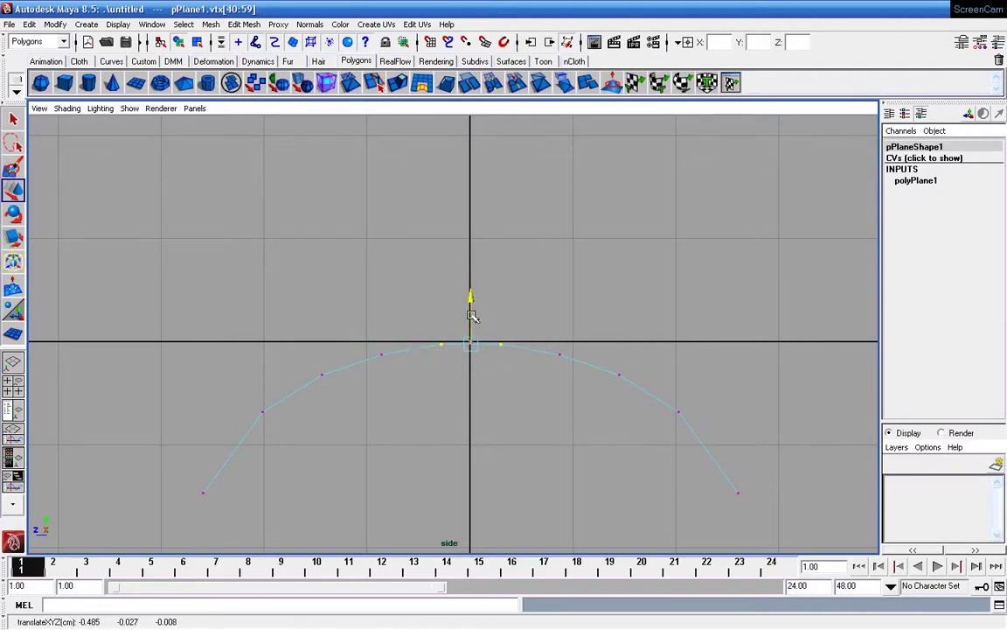
# In the perspective view, lift the arched plane above the grid to Translate Y 1.429.
pyautogui.press('space')
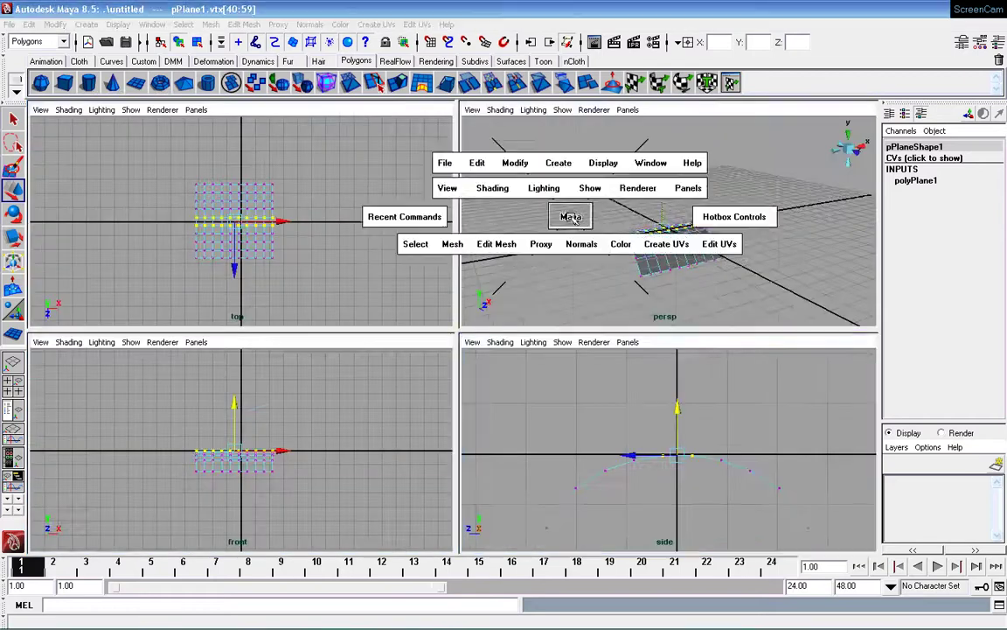
pyautogui.press('space')
pyautogui.keyDown('alt'); pyautogui.moveTo(560, 288); pyautogui.dragTo(725, 349); pyautogui.keyUp('alt')
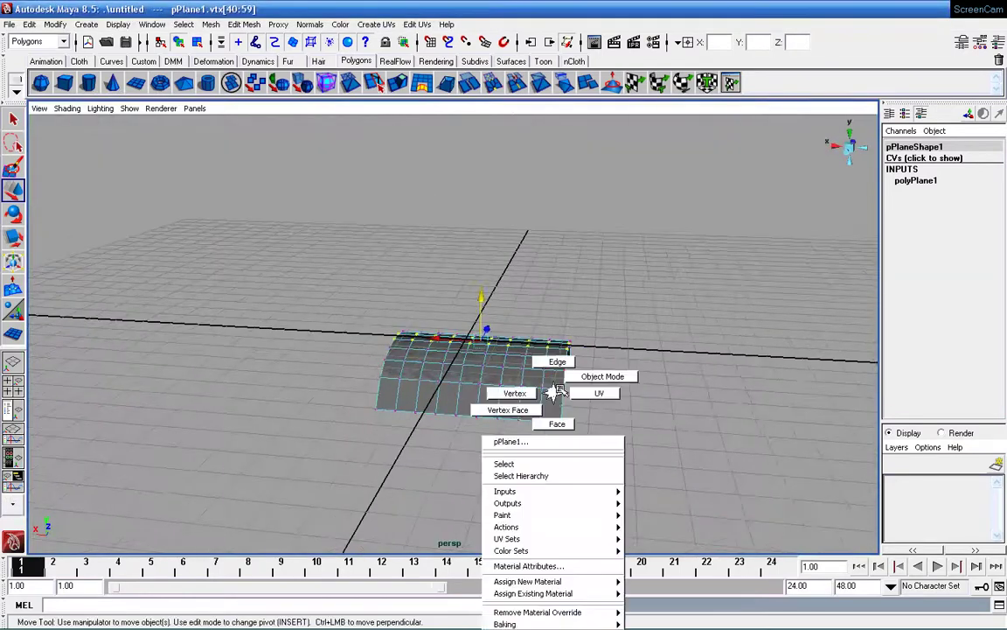
pyautogui.moveTo(547, 402); pyautogui.dragTo(603, 375, button='right')
pyautogui.click(658, 385)
pyautogui.scroll(5, 656, 385)
pyautogui.keyDown('alt'); pyautogui.moveTo(653, 386); pyautogui.dragTo(575, 395); pyautogui.keyUp('alt')
pyautogui.click(564, 389)
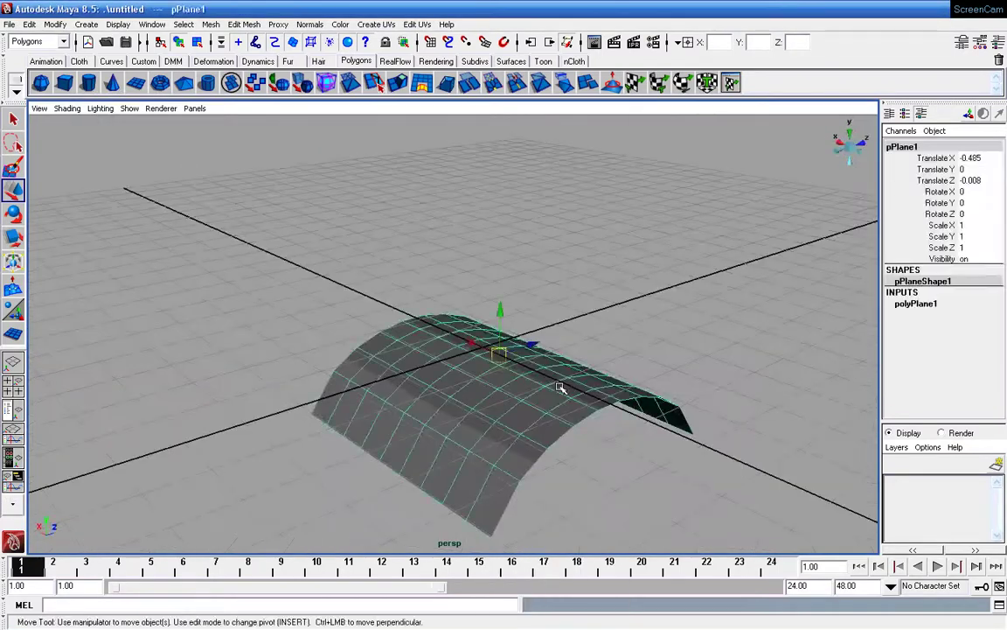
pyautogui.moveTo(499, 348)
pyautogui.mouseDown()
pyautogui.moveTo(501, 245)
pyautogui.moveTo(484, 344)
pyautogui.moveTo(587, 366)
pyautogui.mouseUp()
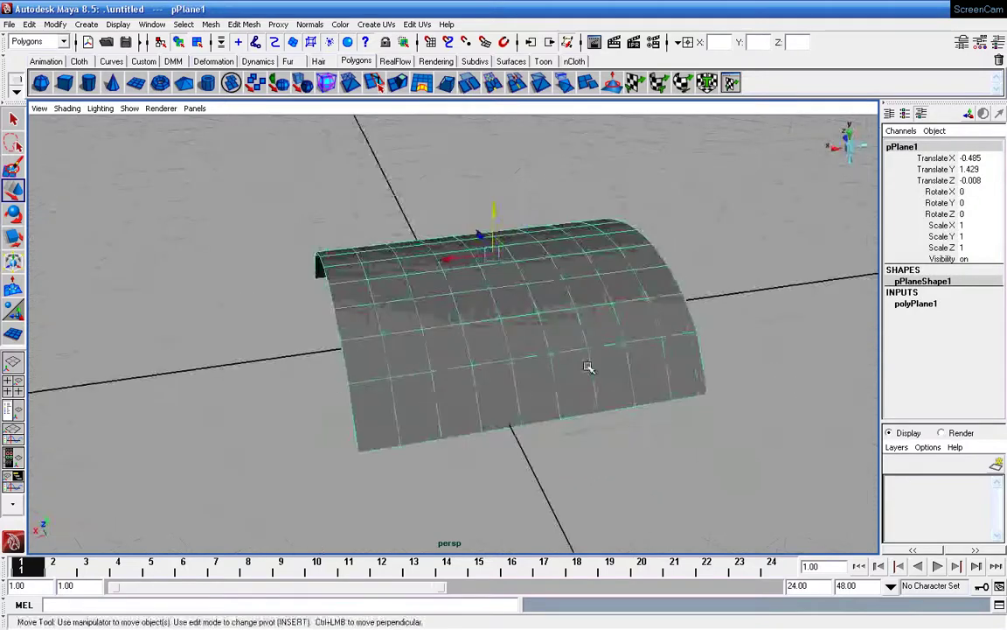
# Zoom out and bring up the plane's component selection marking menu.
pyautogui.scroll(-2, 586, 366)
pyautogui.scroll(-3, 547, 355)
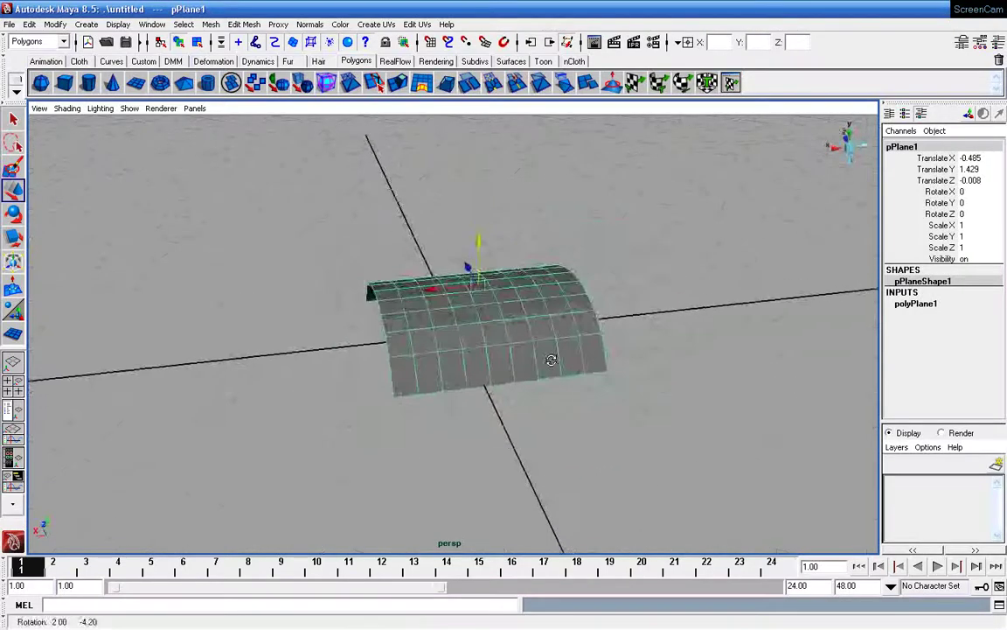
pyautogui.rightClick(489, 330)
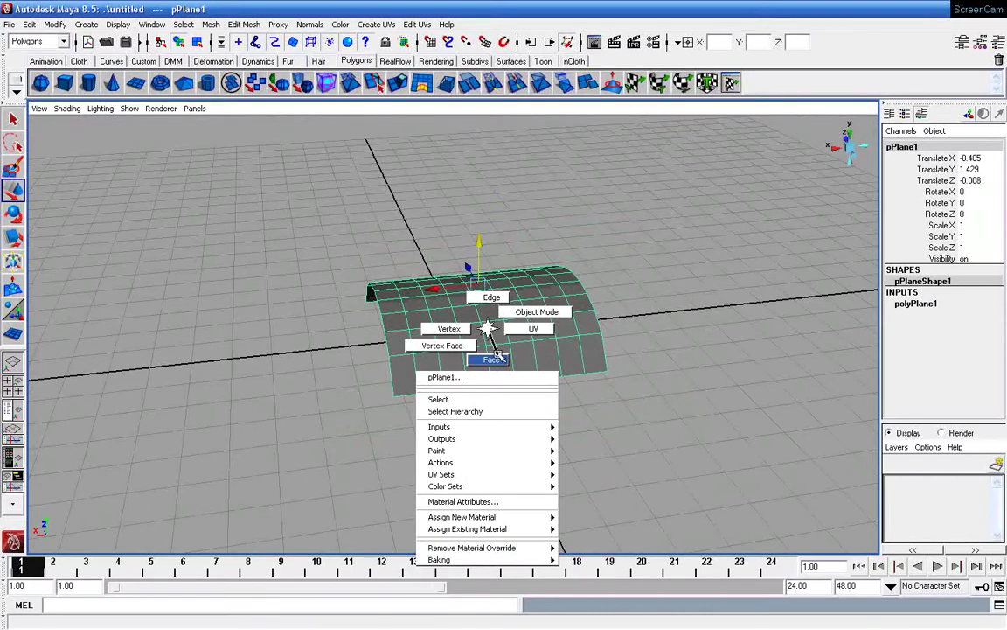
# Switch to face mode and select the first alternating faces plus three middle faces.
pyautogui.click(496, 362)
pyautogui.scroll(2, 426, 402)
pyautogui.scroll(3, 420, 404)
pyautogui.scroll(-1, 423, 389)
pyautogui.scroll(-2, 420, 389)
pyautogui.scroll(-2, 429, 398)
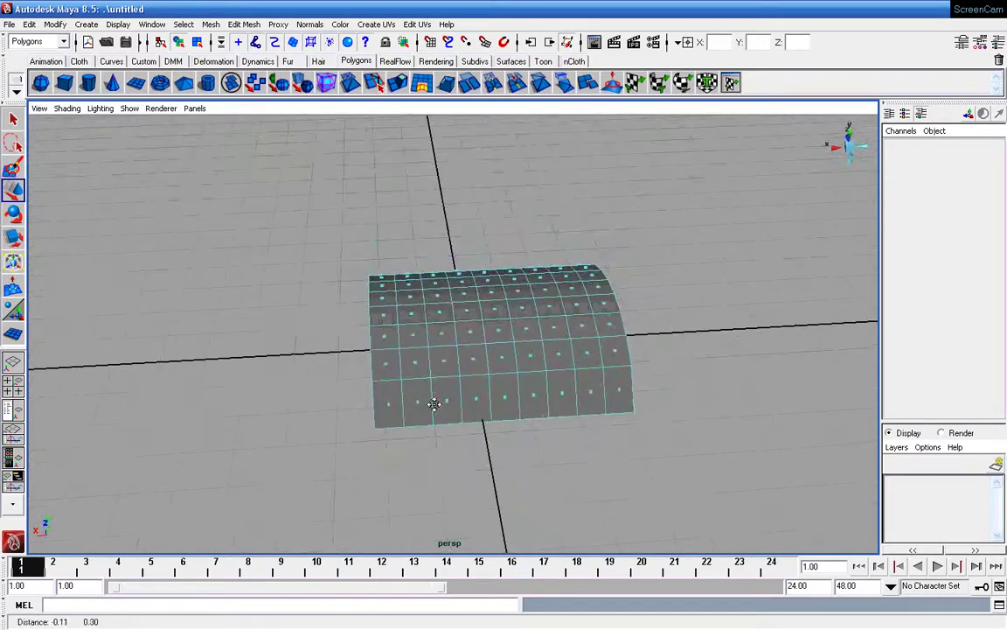
pyautogui.click(390, 404)
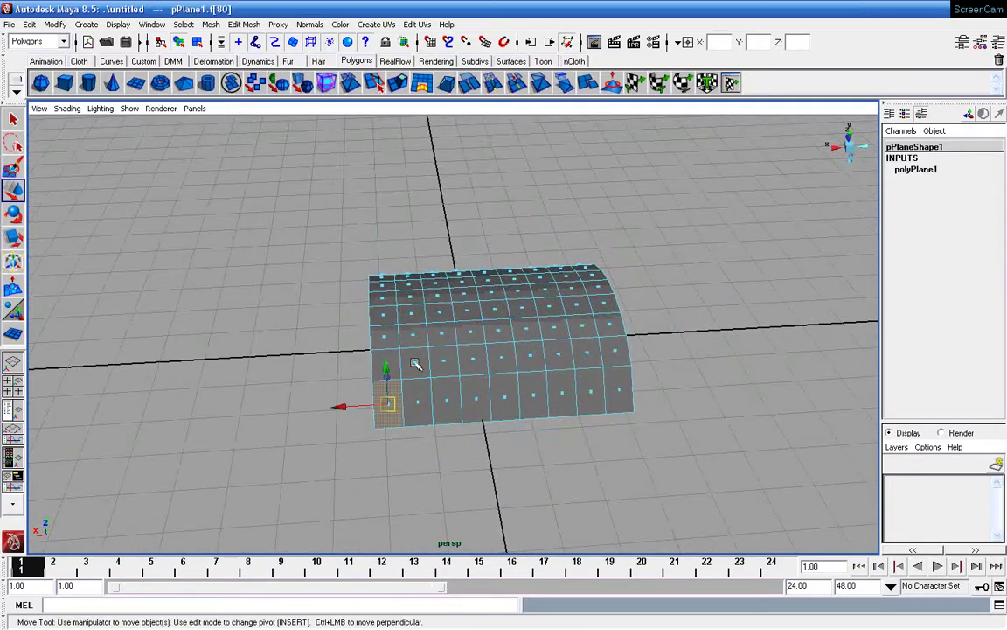
pyautogui.keyDown('shift'); pyautogui.click(448, 400); pyautogui.keyUp('shift')
pyautogui.keyDown('shift'); pyautogui.click(387, 336); pyautogui.keyUp('shift')
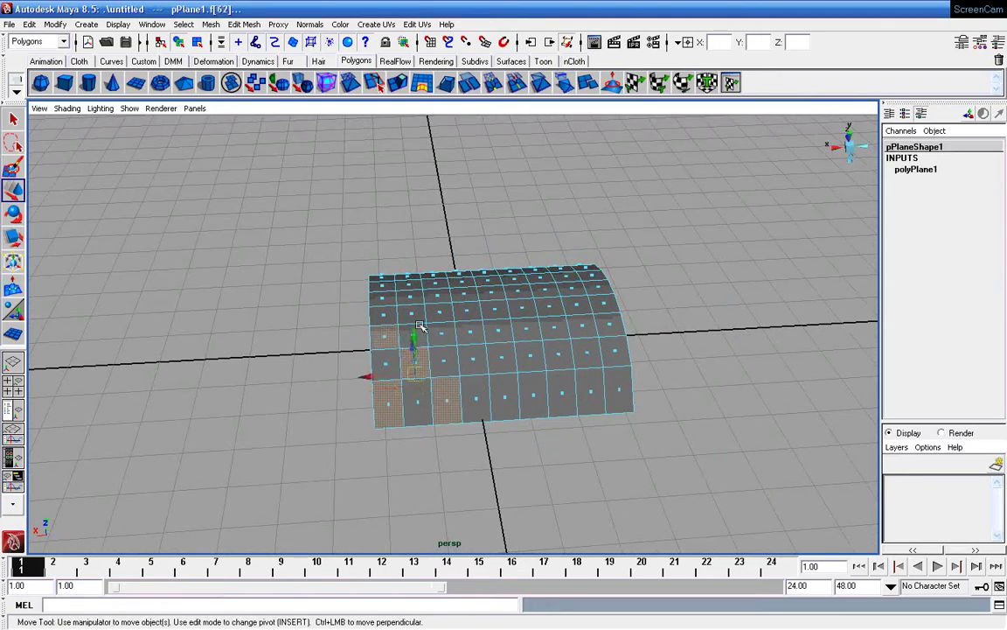
pyautogui.keyDown('shift'); pyautogui.click(445, 333); pyautogui.keyUp('shift')
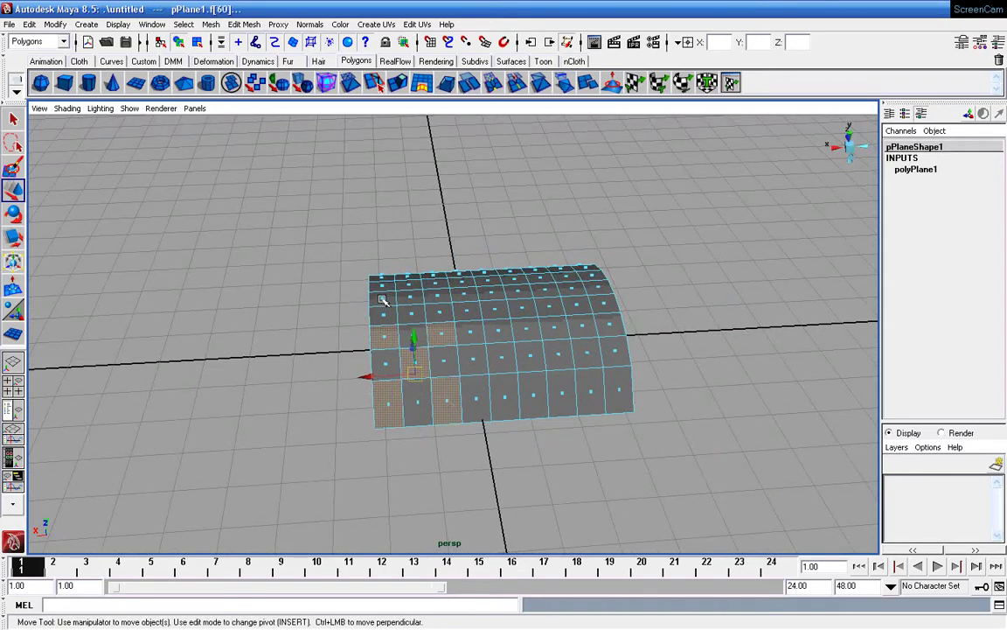
pyautogui.keyDown('shift'); pyautogui.click(416, 314); pyautogui.keyUp('shift')
pyautogui.moveTo(455, 354); pyautogui.dragTo(533, 383)
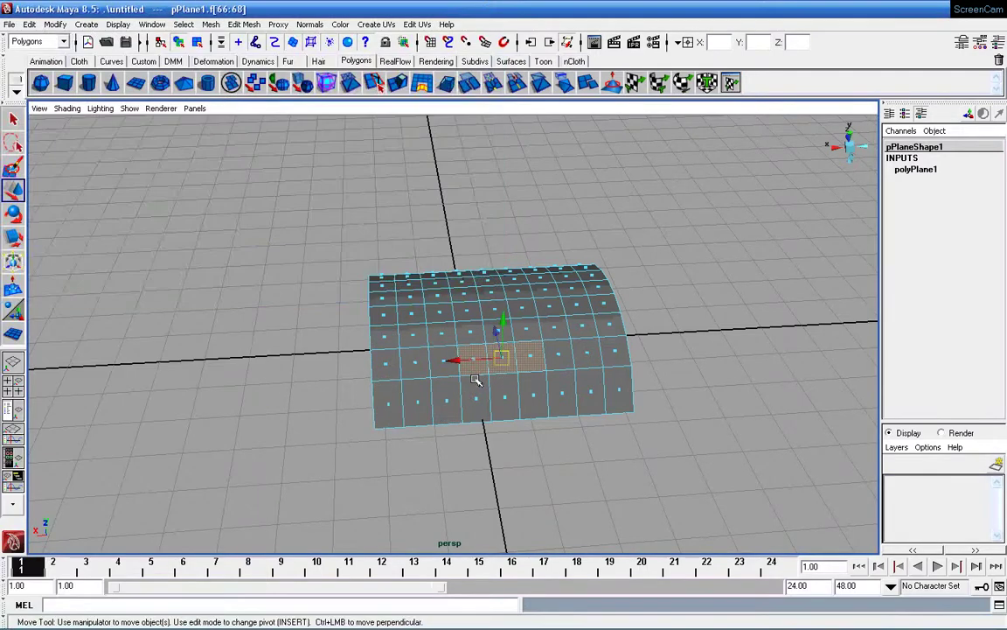
# Tumble around the plane, adding more faces to complete the checker pattern.
pyautogui.moveTo(378, 351); pyautogui.dragTo(503, 389)
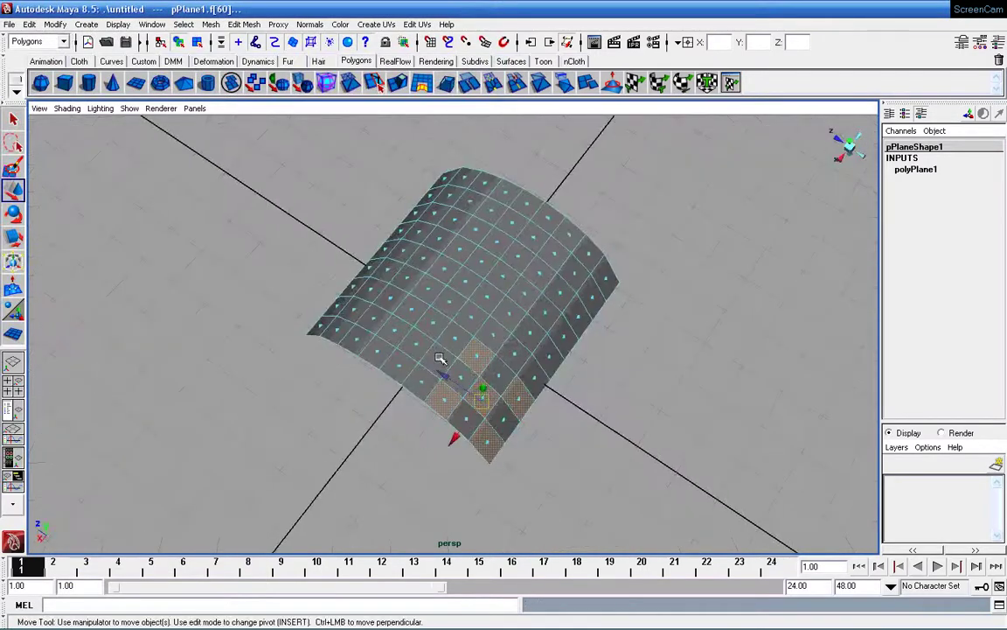
pyautogui.keyDown('shift'); pyautogui.click(439, 358); pyautogui.keyUp('shift')
pyautogui.keyDown('shift'); pyautogui.click(433, 324); pyautogui.keyUp('shift')
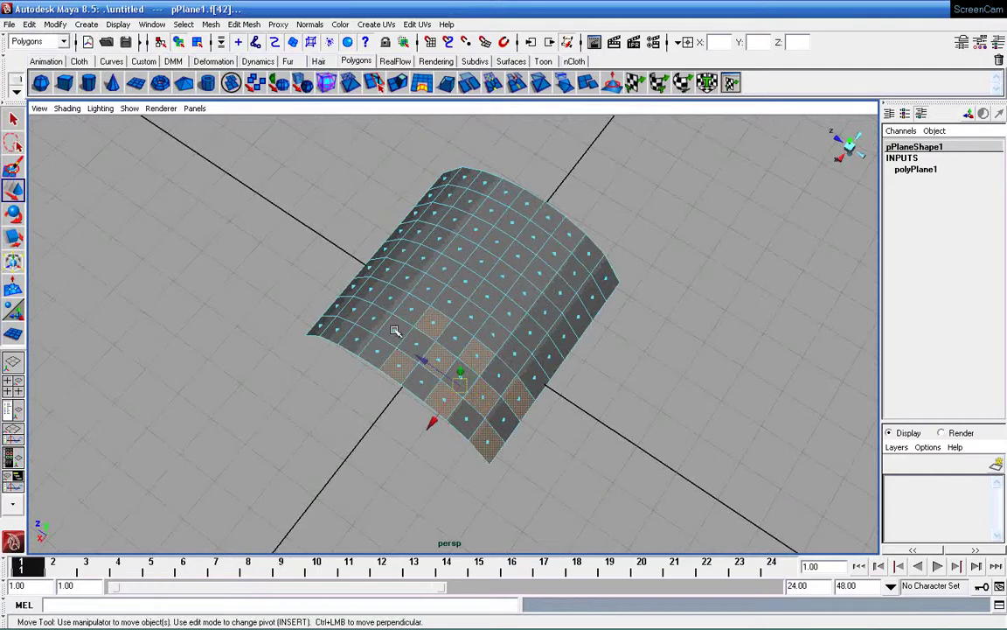
pyautogui.keyDown('shift'); pyautogui.click(398, 331); pyautogui.keyUp('shift')
pyautogui.keyDown('shift'); pyautogui.click(391, 299); pyautogui.keyUp('shift')
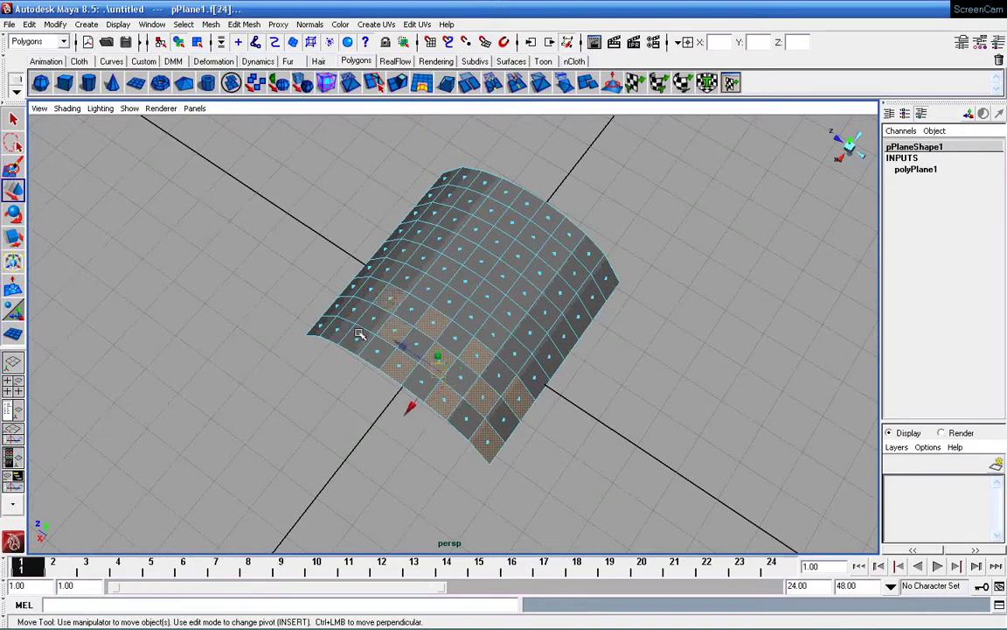
pyautogui.keyDown('shift'); pyautogui.click(354, 311); pyautogui.keyUp('shift')
pyautogui.keyDown('alt'); pyautogui.moveTo(398, 348); pyautogui.dragTo(452, 426); pyautogui.keyUp('alt')
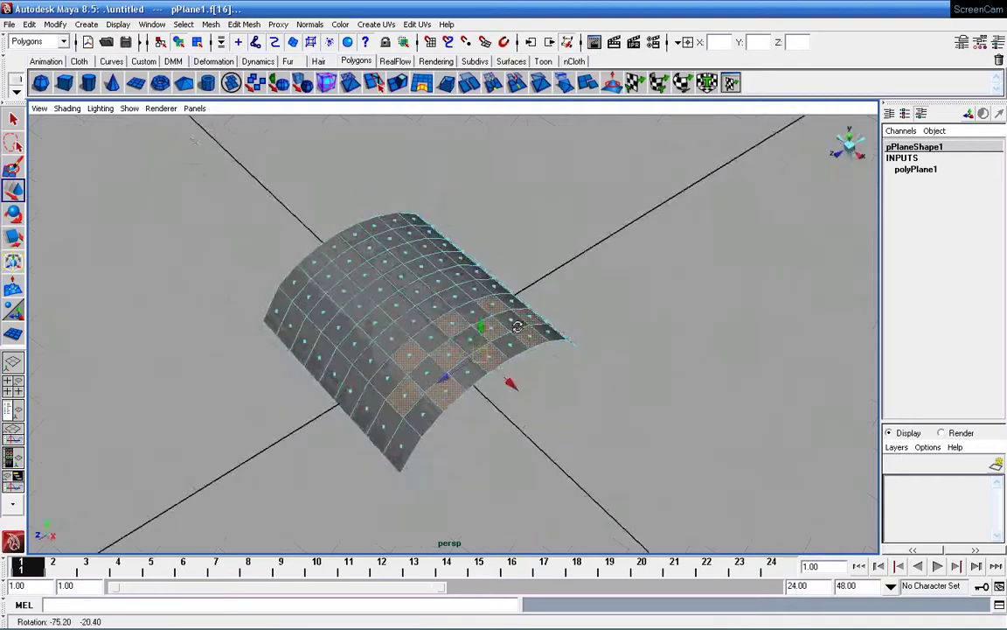
pyautogui.keyDown('shift'); pyautogui.click(403, 435); pyautogui.keyUp('shift')
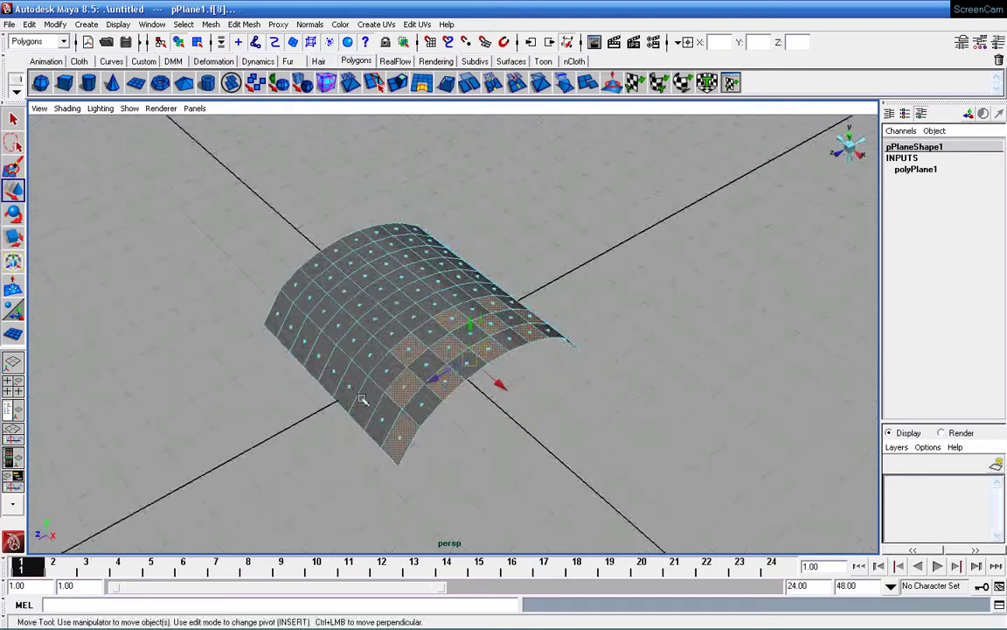
pyautogui.keyDown('shift'); pyautogui.click(332, 362); pyautogui.keyUp('shift')
pyautogui.keyDown('alt'); pyautogui.moveTo(385, 361); pyautogui.dragTo(216, 383); pyautogui.keyUp('alt')
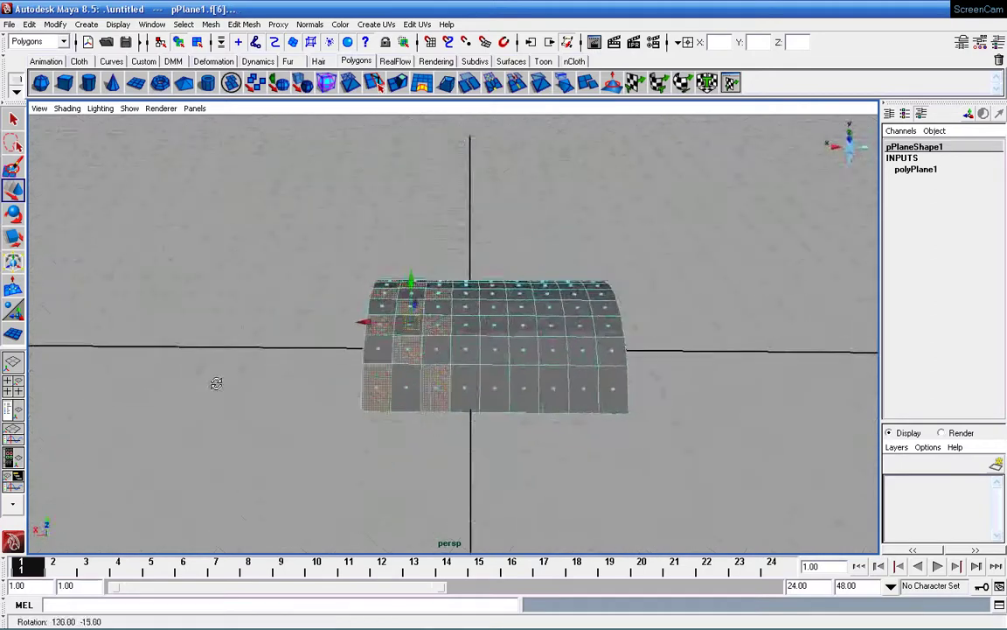
pyautogui.moveTo(394, 330)
pyautogui.keyDown('alt'); pyautogui.mouseDown()
pyautogui.moveTo(634, 397)
pyautogui.moveTo(731, 371)
pyautogui.mouseUp(); pyautogui.keyUp('alt')
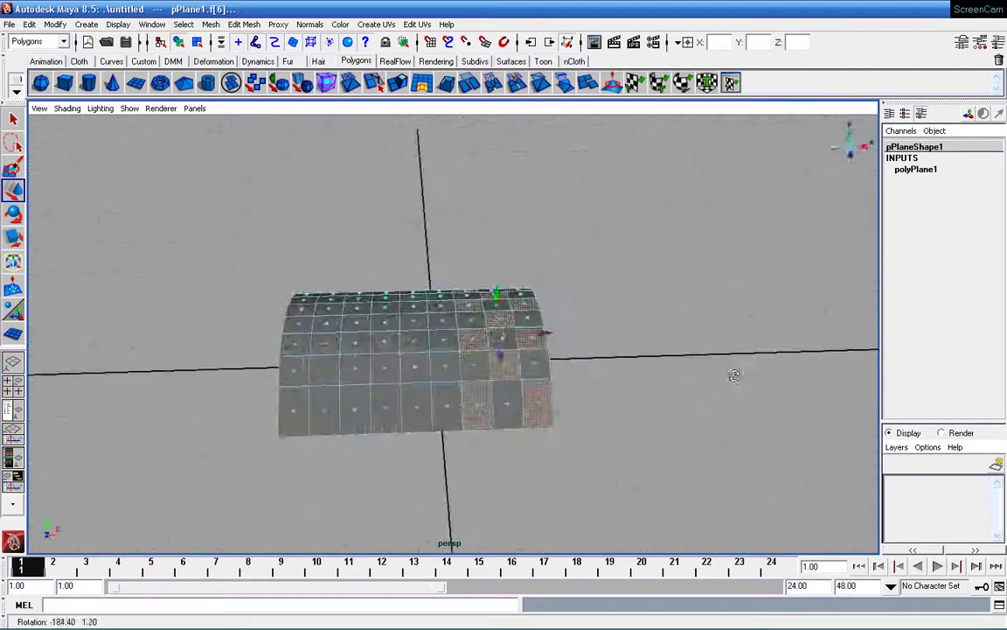
# Extrude the selected faces, scale them to 0.7, and push them out 0.223 units.
pyautogui.click(244, 24)
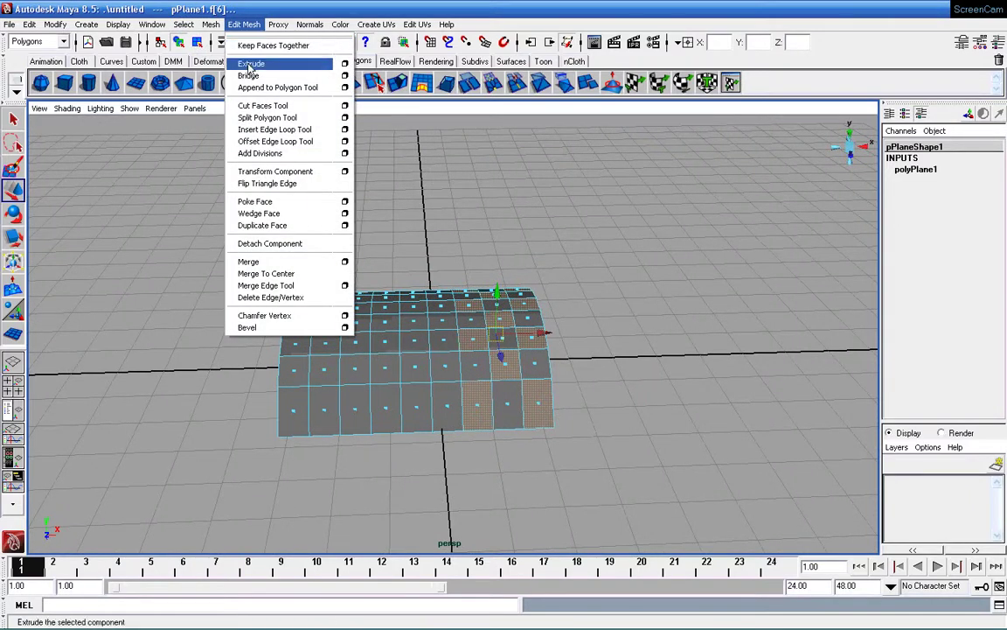
pyautogui.click(251, 65)
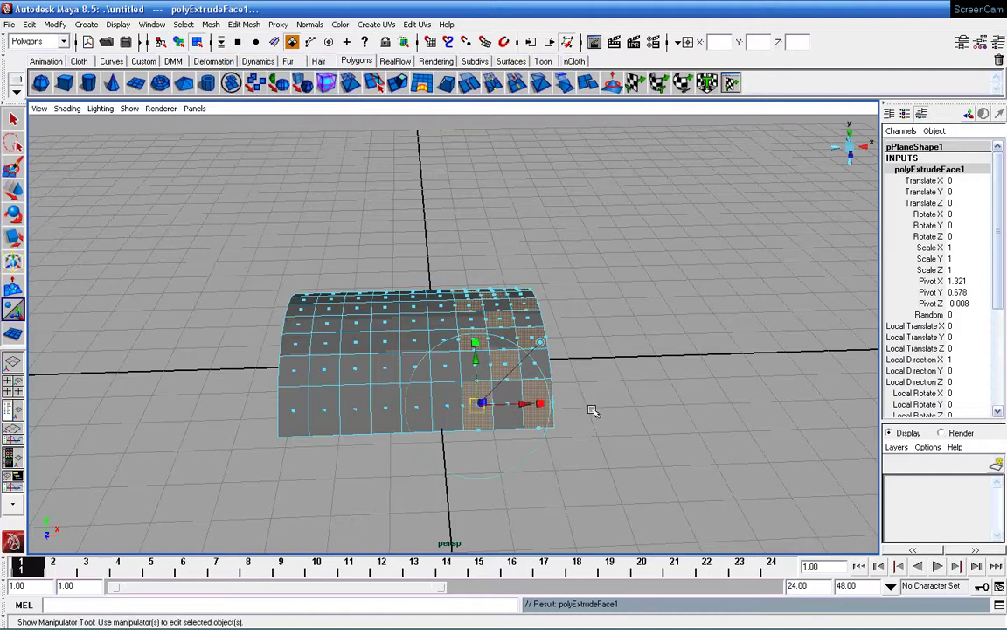
pyautogui.moveTo(553, 415)
pyautogui.keyDown('alt'); pyautogui.mouseDown()
pyautogui.moveTo(306, 328)
pyautogui.moveTo(287, 306)
pyautogui.moveTo(280, 332)
pyautogui.mouseUp(); pyautogui.keyUp('alt')
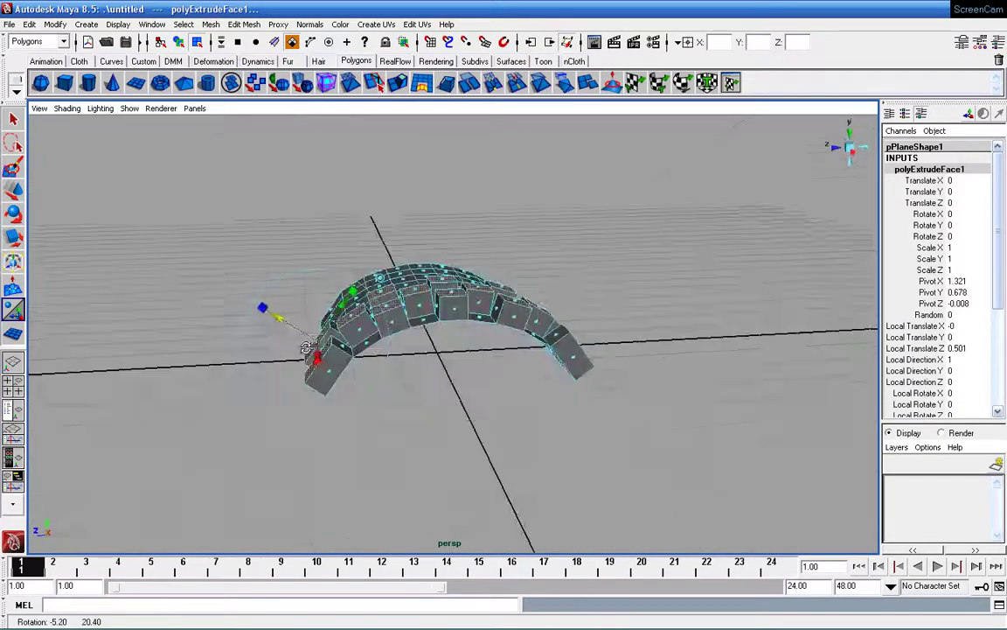
pyautogui.click(350, 307)
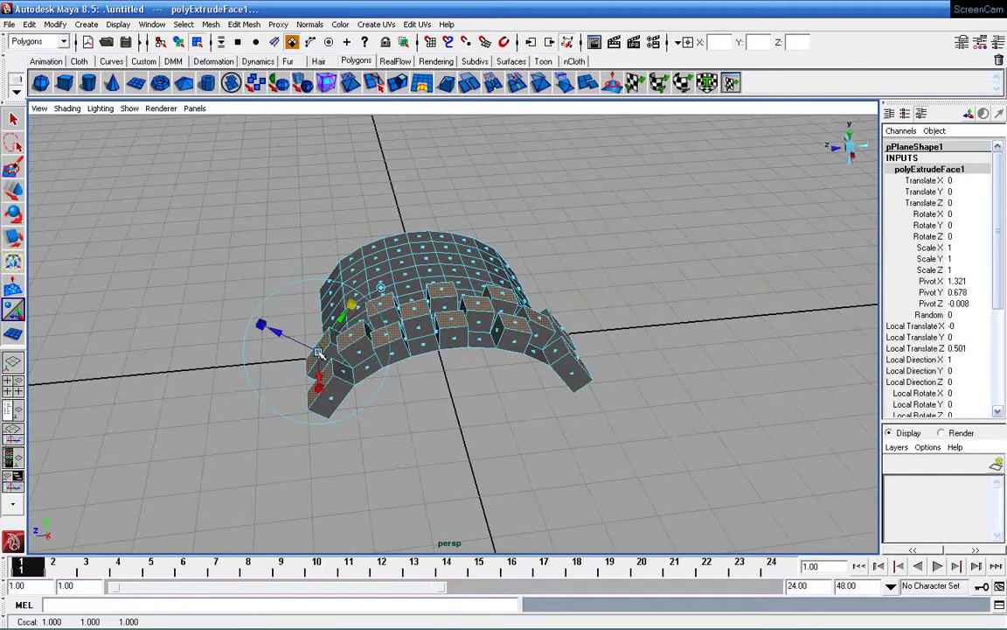
pyautogui.moveTo(313, 349); pyautogui.dragTo(305, 348, button='middle')
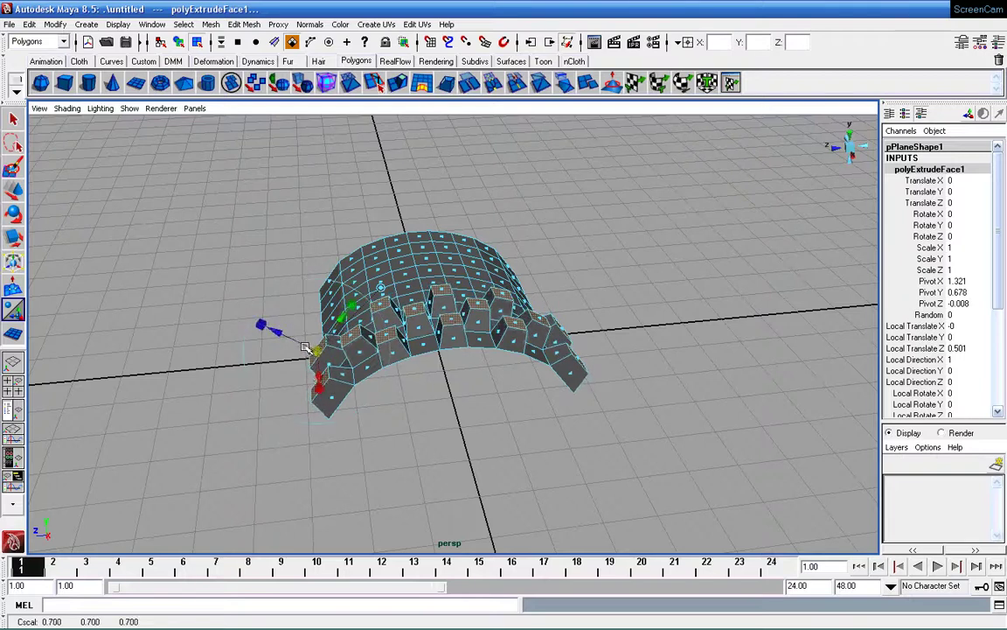
pyautogui.keyDown('alt'); pyautogui.moveTo(418, 409); pyautogui.dragTo(446, 411); pyautogui.keyUp('alt')
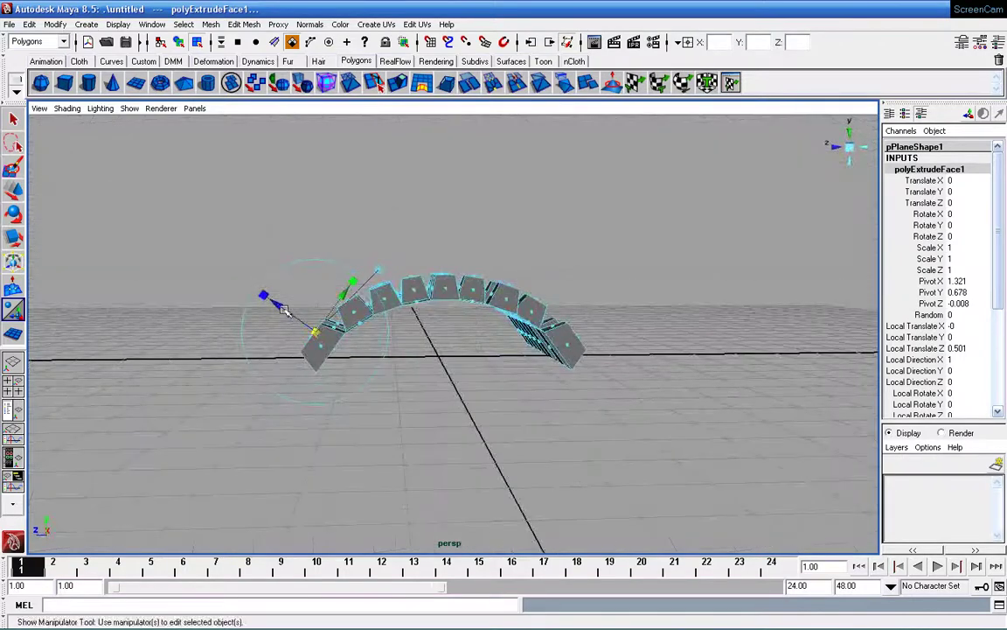
pyautogui.moveTo(265, 295); pyautogui.dragTo(294, 315)
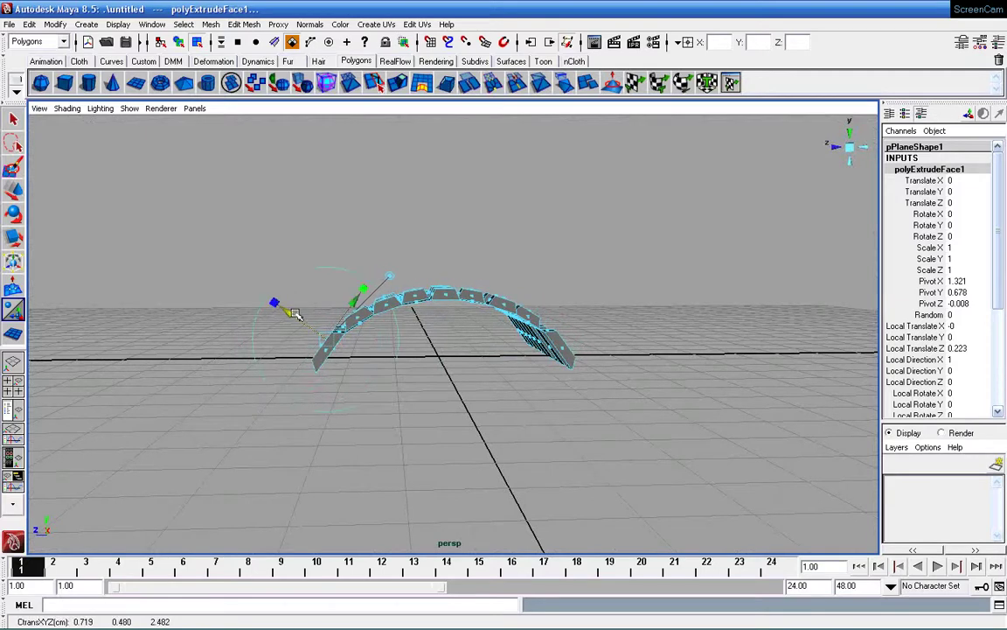
pyautogui.keyDown('alt'); pyautogui.moveTo(294, 314); pyautogui.dragTo(489, 332); pyautogui.keyUp('alt')
# Return to object mode, select the mesh, and switch to the front view.
pyautogui.rightClick(519, 317)
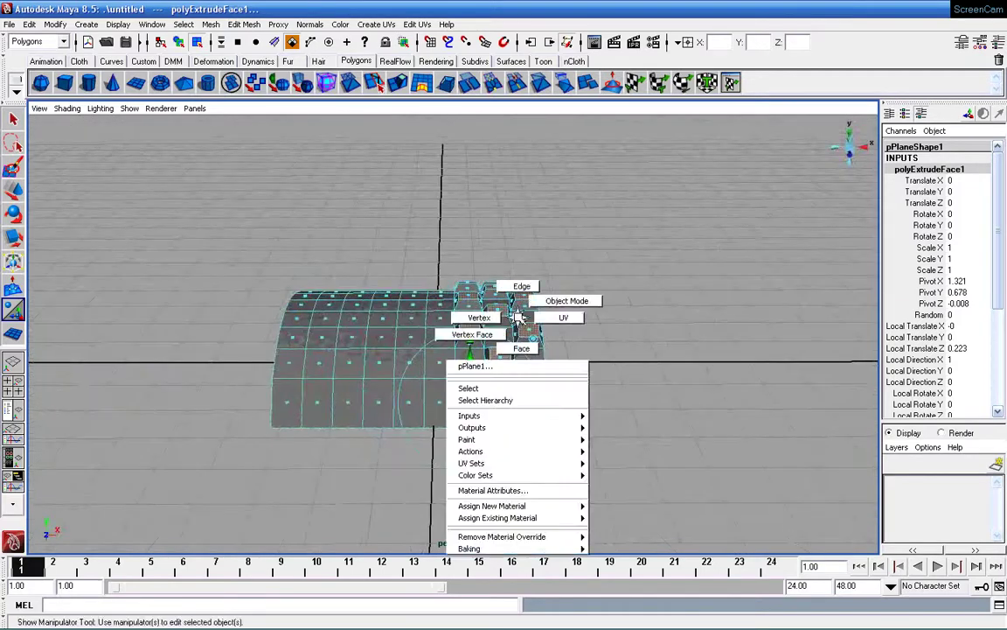
pyautogui.click(577, 301)
pyautogui.click(567, 331)
pyautogui.keyDown('alt'); pyautogui.moveTo(567, 330); pyautogui.dragTo(549, 382, button='right'); pyautogui.keyUp('alt')
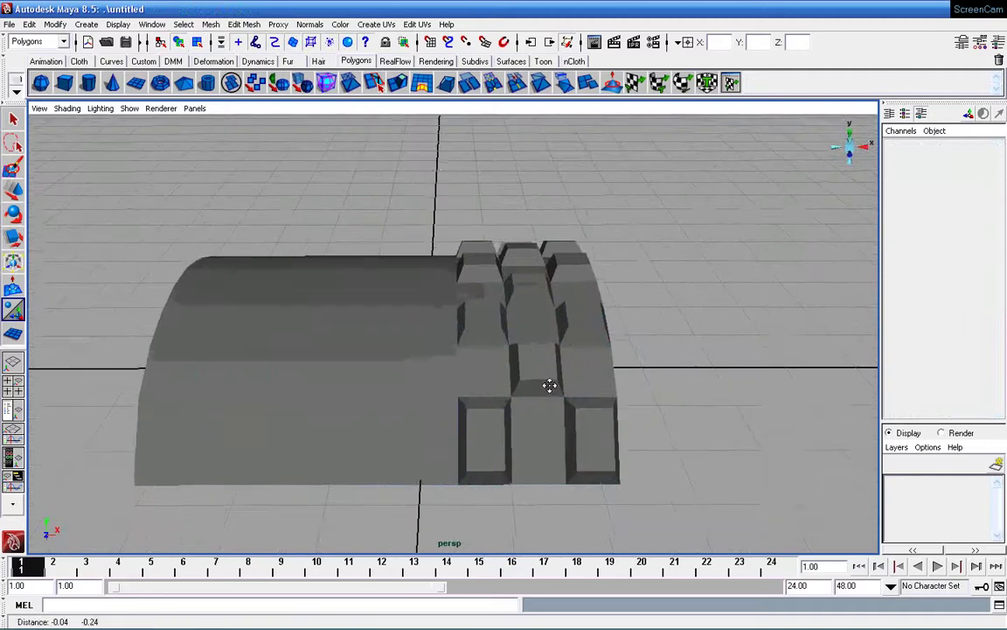
pyautogui.click(438, 367)
pyautogui.scroll(-3, 447, 416)
pyautogui.scroll(-2, 451, 418)
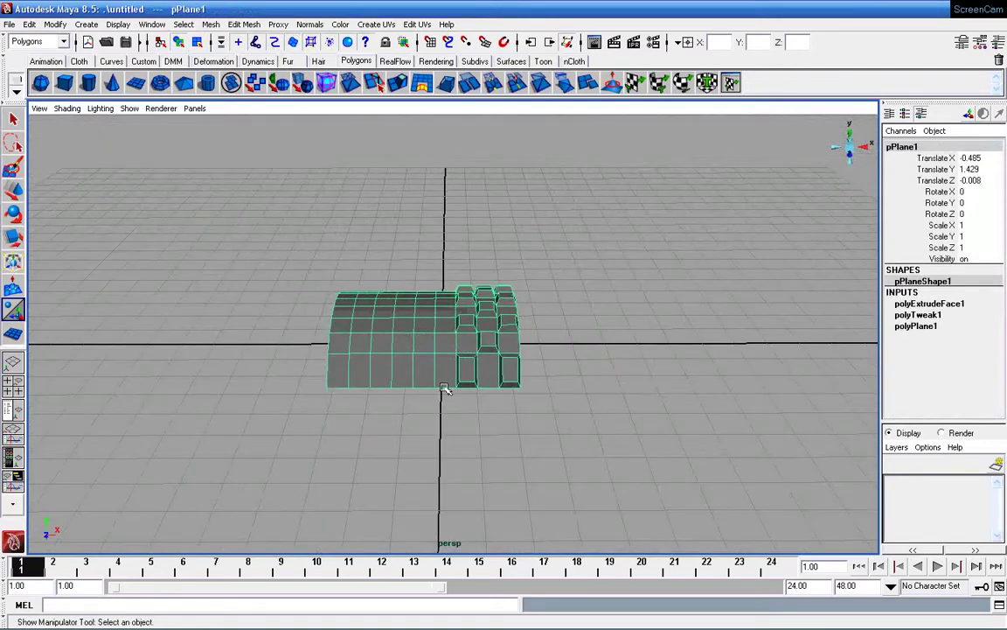
pyautogui.press('space')
pyautogui.moveTo(570, 484); pyautogui.dragTo(387, 457)
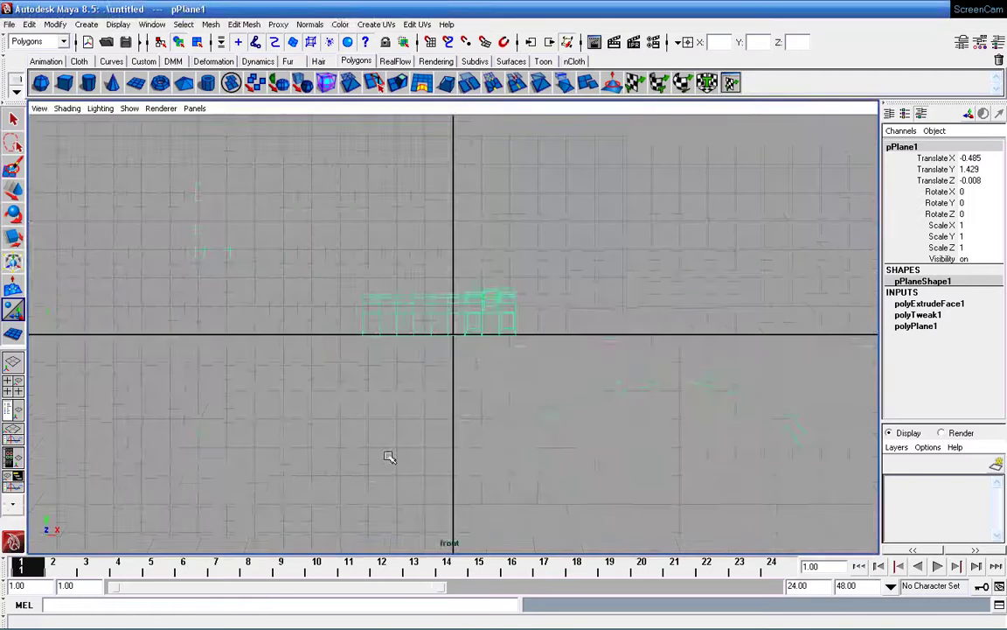
pyautogui.keyDown('alt'); pyautogui.moveTo(508, 366); pyautogui.dragTo(484, 397, button='right'); pyautogui.keyUp('alt')
# Marquee-select faces in front view and delete them, trimming the tile to a narrow strip.
pyautogui.rightClick(465, 360)
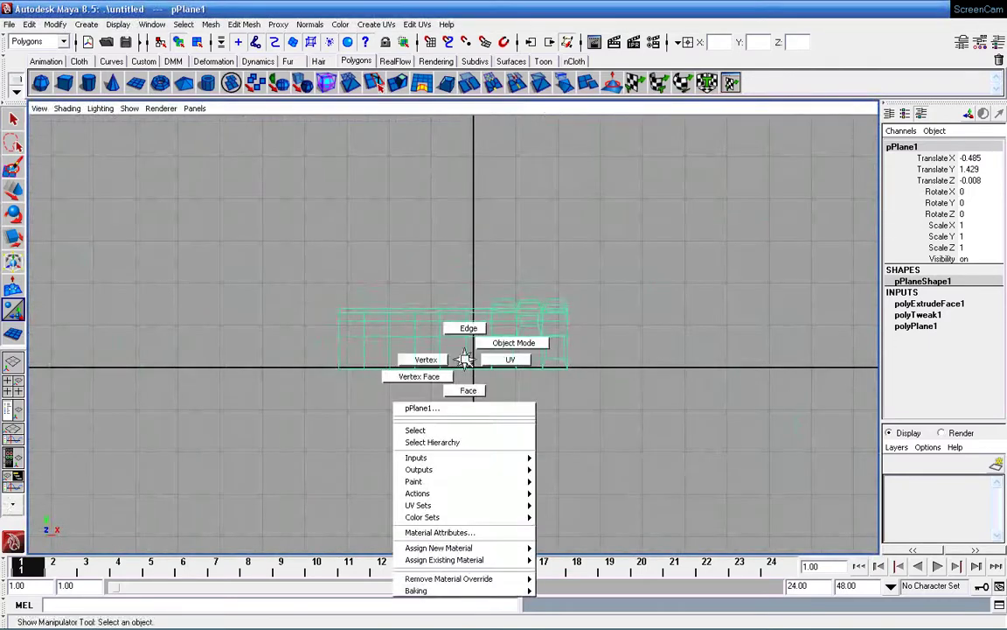
pyautogui.click(466, 390)
pyautogui.moveTo(235, 229); pyautogui.dragTo(486, 468)
pyautogui.press('space')
pyautogui.press('space')
pyautogui.moveTo(573, 258)
pyautogui.keyDown('alt'); pyautogui.mouseDown()
pyautogui.moveTo(532, 402)
pyautogui.moveTo(696, 377)
pyautogui.moveTo(542, 364)
pyautogui.mouseUp(); pyautogui.keyUp('alt')
pyautogui.press('Delete')
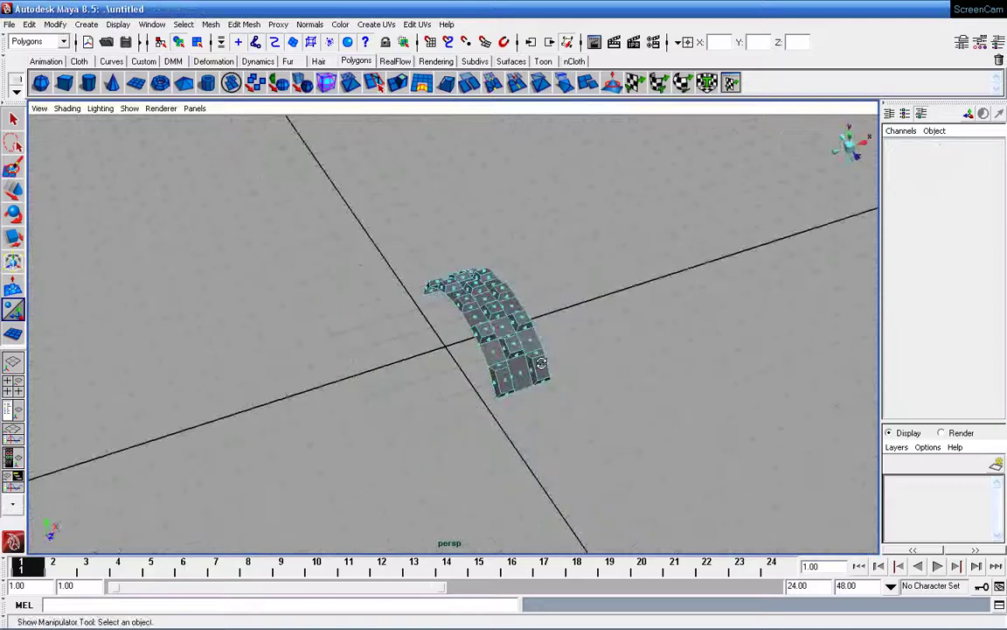
# Back in object mode, frame the trimmed tread tile in the front view.
pyautogui.moveTo(517, 343); pyautogui.dragTo(578, 335, button='right')
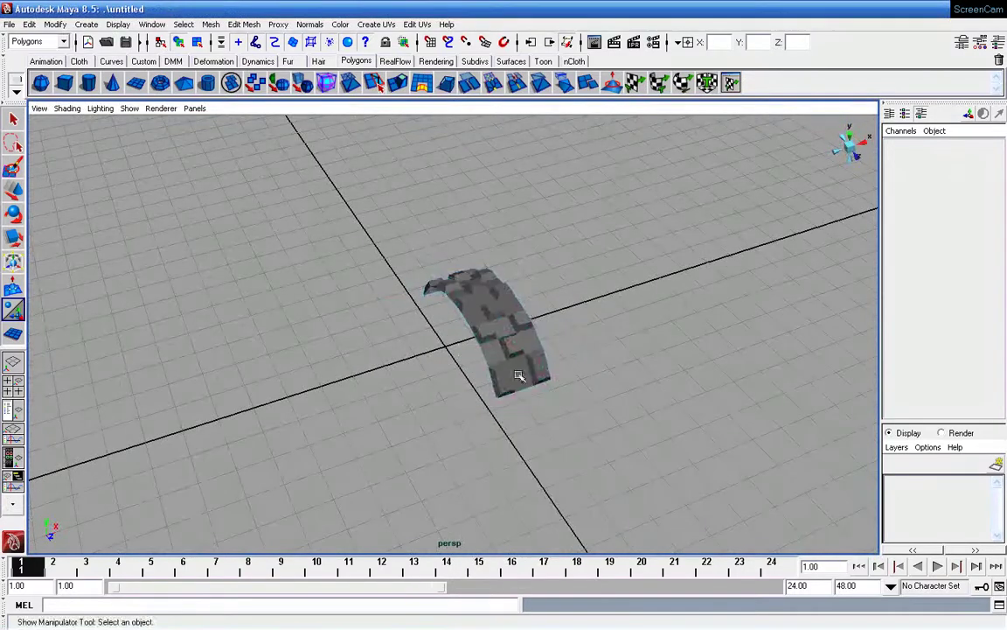
pyautogui.moveTo(512, 359)
pyautogui.keyDown('alt'); pyautogui.mouseDown()
pyautogui.moveTo(744, 344)
pyautogui.moveTo(715, 427)
pyautogui.mouseUp(); pyautogui.keyUp('alt')
pyautogui.keyDown('alt'); pyautogui.moveTo(715, 427); pyautogui.dragTo(473, 413, button='right'); pyautogui.keyUp('alt')
pyautogui.keyDown('alt'); pyautogui.moveTo(473, 413); pyautogui.dragTo(539, 411); pyautogui.keyUp('alt')
pyautogui.press('space')
pyautogui.press('space')
pyautogui.press('space')
pyautogui.press('space')
pyautogui.keyDown('alt'); pyautogui.moveTo(438, 472); pyautogui.dragTo(561, 439, button='right'); pyautogui.keyUp('alt')
pyautogui.moveTo(561, 439)
pyautogui.keyDown('alt'); pyautogui.mouseDown(button='middle')
pyautogui.moveTo(511, 382)
pyautogui.moveTo(524, 422)
pyautogui.moveTo(473, 432)
pyautogui.mouseUp(button='middle'); pyautogui.keyUp('alt')
# Move the tread tile's pivot to its left edge and duplicate it as pPlane2.
pyautogui.click(510, 382)
pyautogui.click(55, 24)
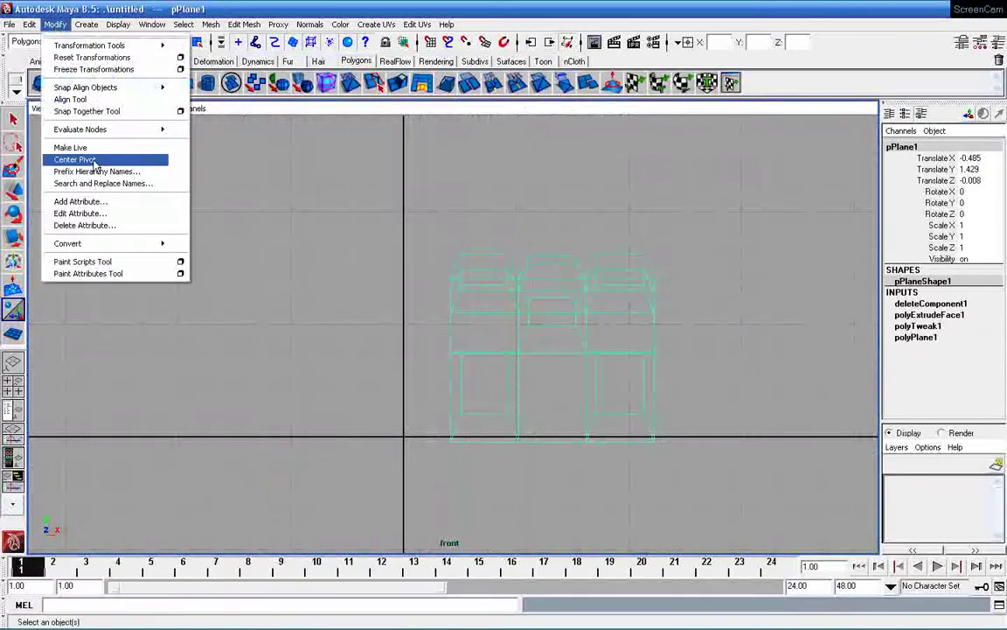
pyautogui.click(74, 159)
pyautogui.press('w')
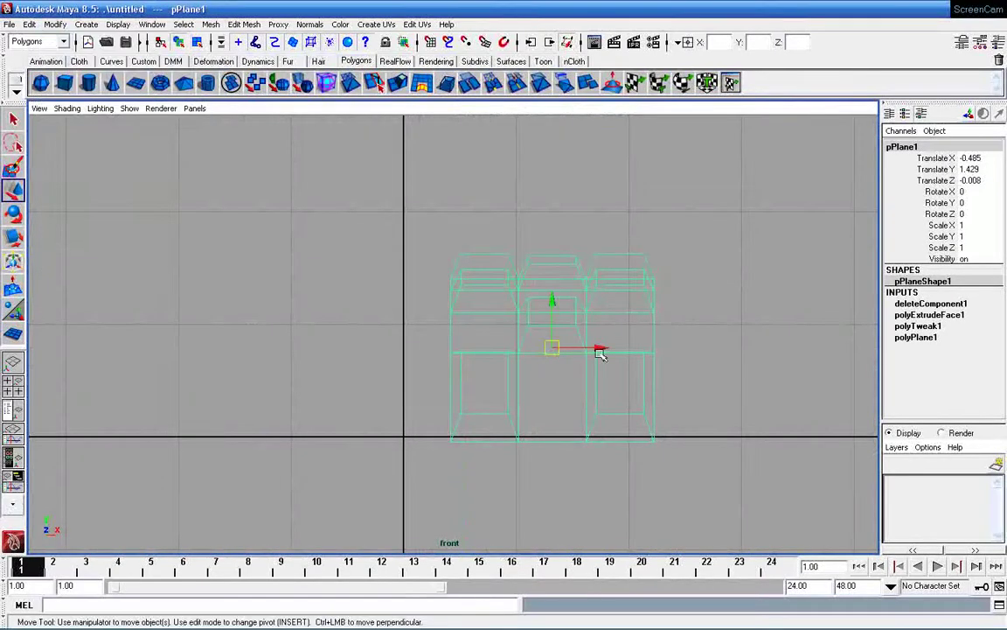
pyautogui.press('Insert')
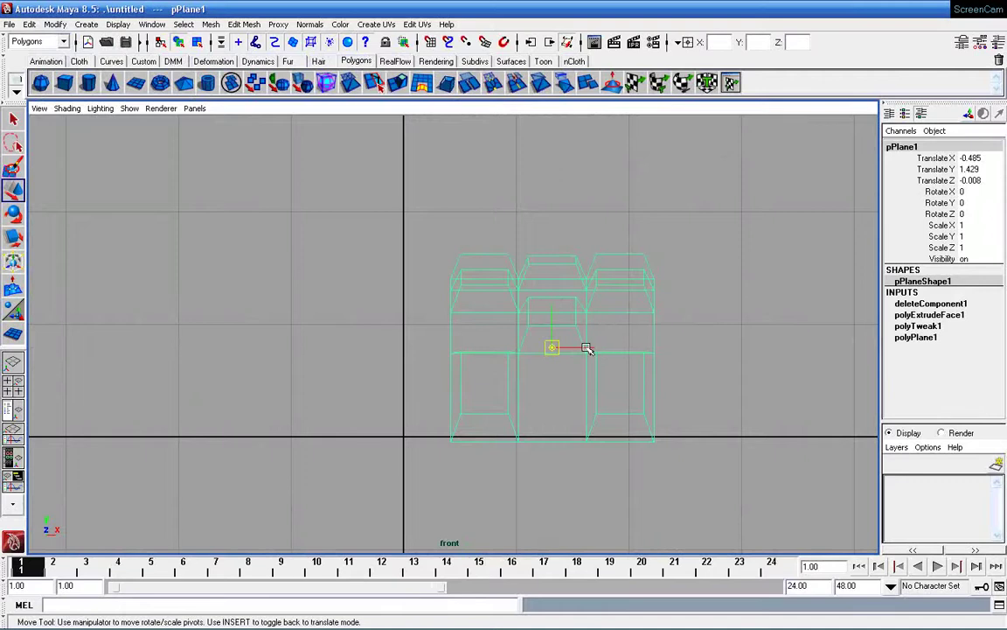
pyautogui.moveTo(588, 349); pyautogui.dragTo(492, 350)
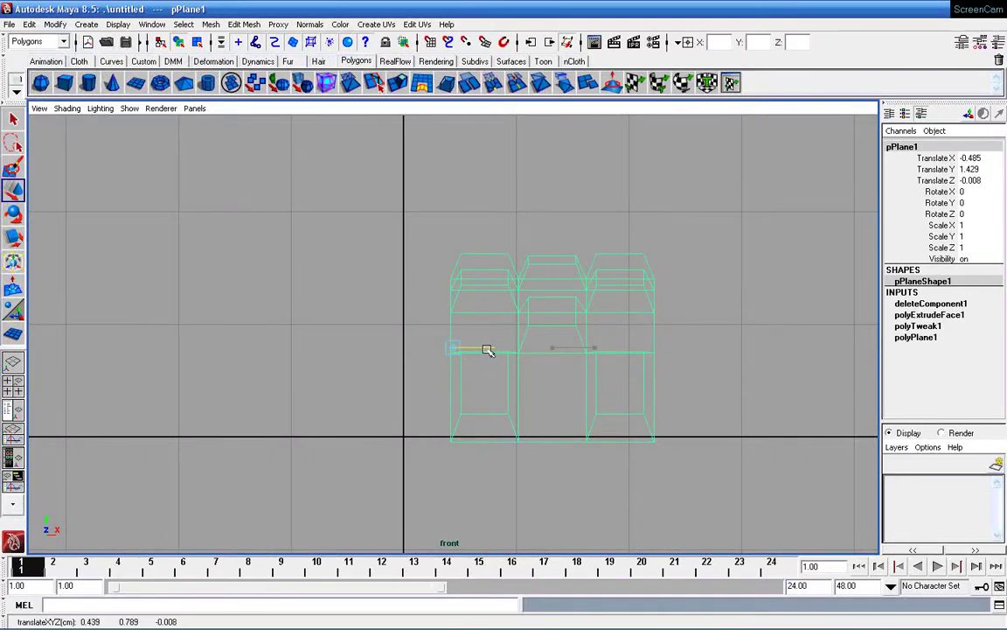
pyautogui.press('Insert')
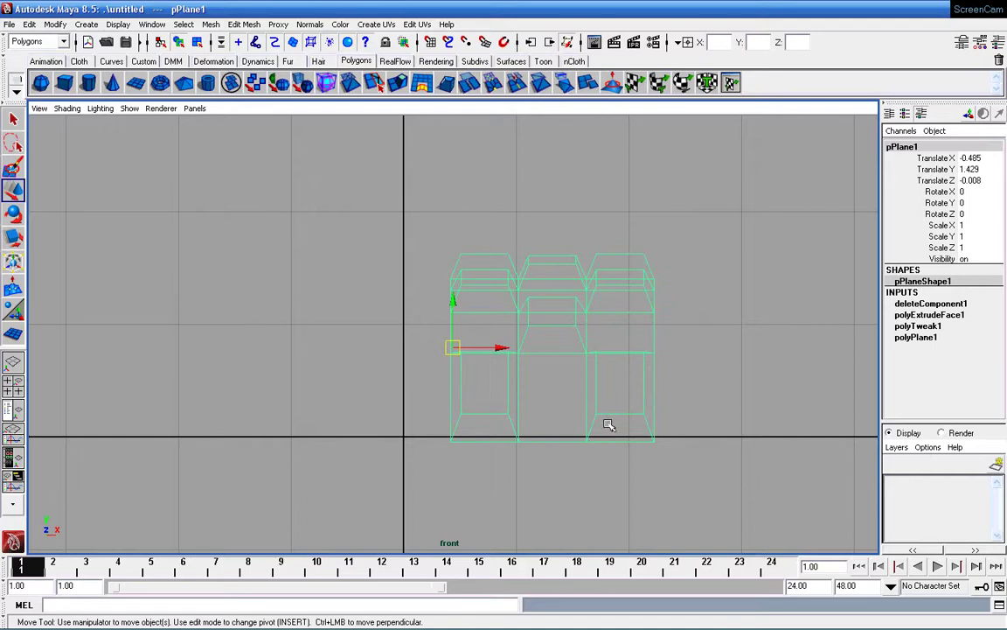
pyautogui.hotkey('ctrl', 'd')
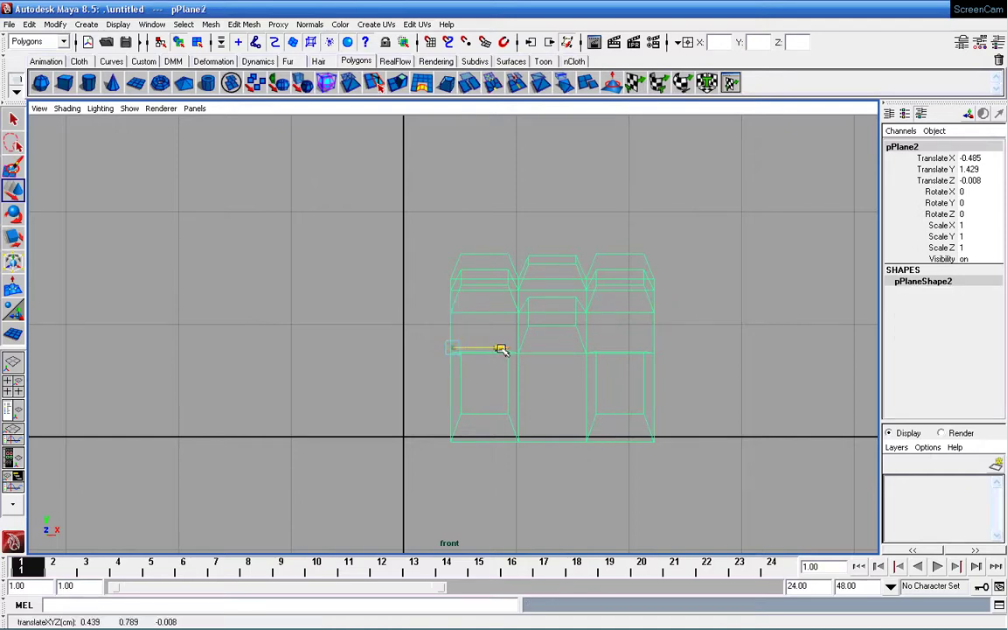
# Shift the copy one tile width left and repeat offset duplicates with Shift+D.
pyautogui.moveTo(502, 348); pyautogui.dragTo(301, 349)
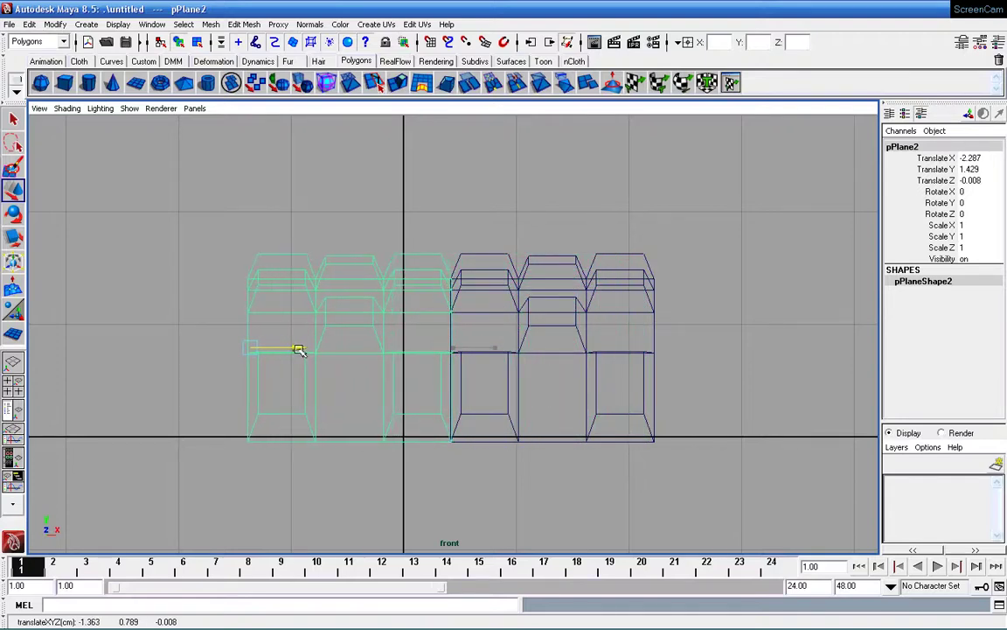
pyautogui.scroll(-5, 512, 495)
pyautogui.scroll(-3, 512, 495)
pyautogui.scroll(-1, 511, 495)
pyautogui.hotkey('shift', 'd')
pyautogui.scroll(-2, 512, 494)
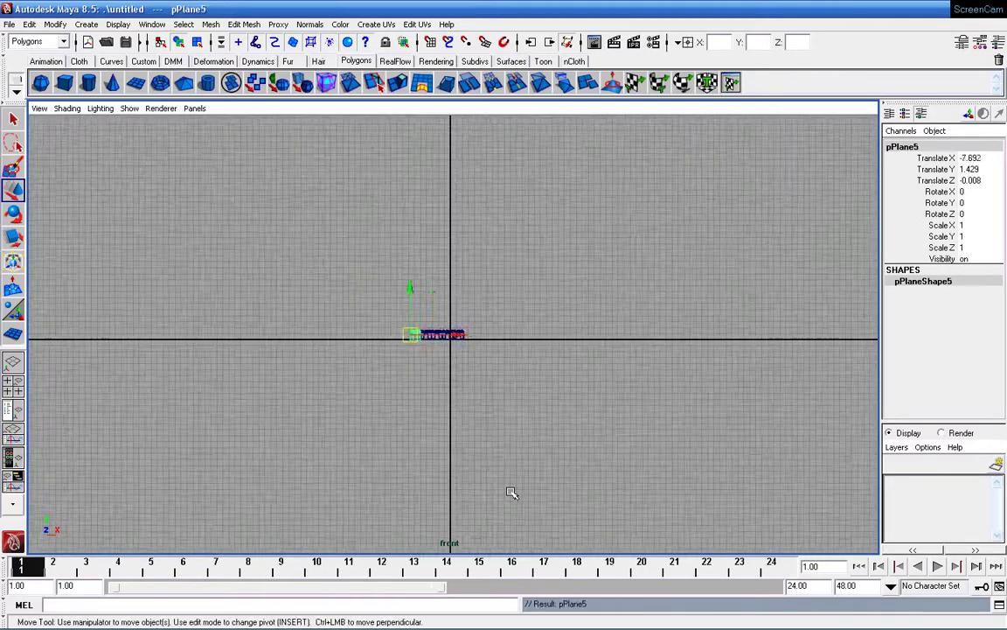
pyautogui.hotkey('shift', 'd')
pyautogui.hotkey('shift', 'd')
pyautogui.hotkey('shift', 'd')
pyautogui.hotkey('shift', 'd')
pyautogui.hotkey('shift', 'd')
pyautogui.hotkey('shift', 'd')
pyautogui.hotkey('shift', 'd')
pyautogui.hotkey('shift', 'd')
pyautogui.hotkey('shift', 'd')
pyautogui.hotkey('shift', 'd')
pyautogui.hotkey('shift', 'd')
pyautogui.hotkey('shift', 'd')
pyautogui.hotkey('shift', 'd')
pyautogui.hotkey('shift', 'd')
pyautogui.hotkey('shift', 'd')
pyautogui.hotkey('shift', 'd')
pyautogui.hotkey('shift', 'd')
# From the perspective view, add more offset copies until the strip reaches pPlane29.
pyautogui.press('space')
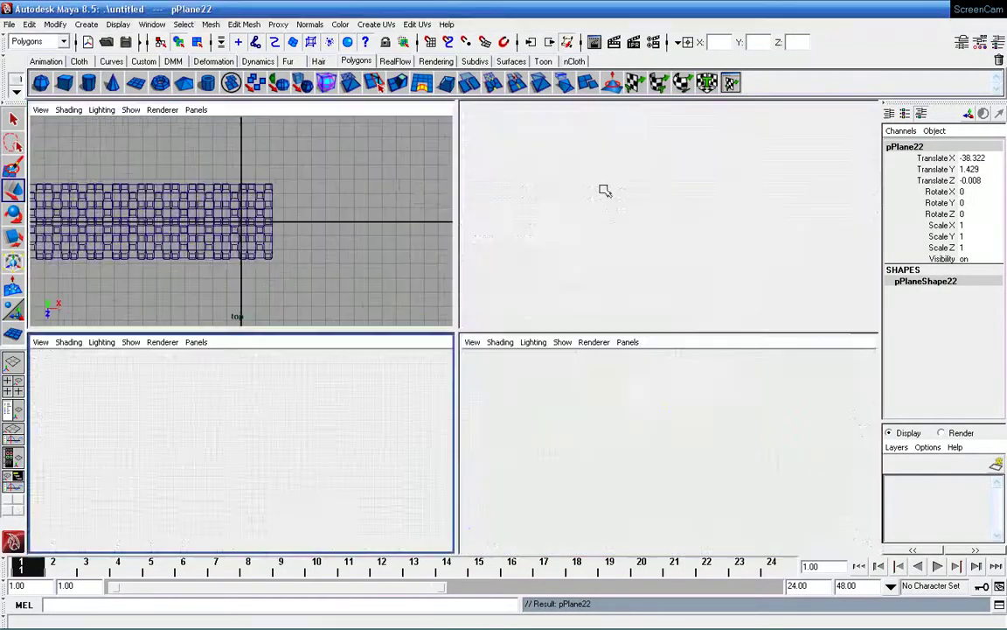
pyautogui.press('space')
pyautogui.keyDown('alt'); pyautogui.moveTo(611, 348); pyautogui.dragTo(749, 380); pyautogui.keyUp('alt')
pyautogui.scroll(-5, 750, 380)
pyautogui.keyDown('alt'); pyautogui.moveTo(760, 370); pyautogui.dragTo(523, 389, button='middle'); pyautogui.keyUp('alt')
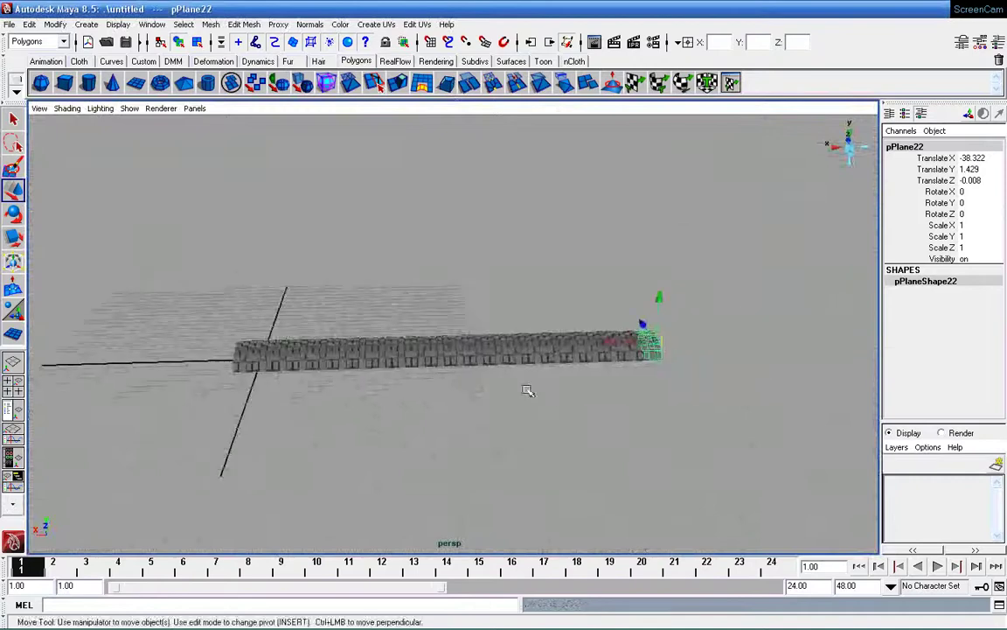
pyautogui.moveTo(524, 389)
pyautogui.keyDown('alt'); pyautogui.mouseDown()
pyautogui.moveTo(567, 406)
pyautogui.moveTo(549, 405)
pyautogui.mouseUp(); pyautogui.keyUp('alt')
pyautogui.hotkey('shift', 'd')
pyautogui.hotkey('shift', 'd')
pyautogui.hotkey('shift', 'd')
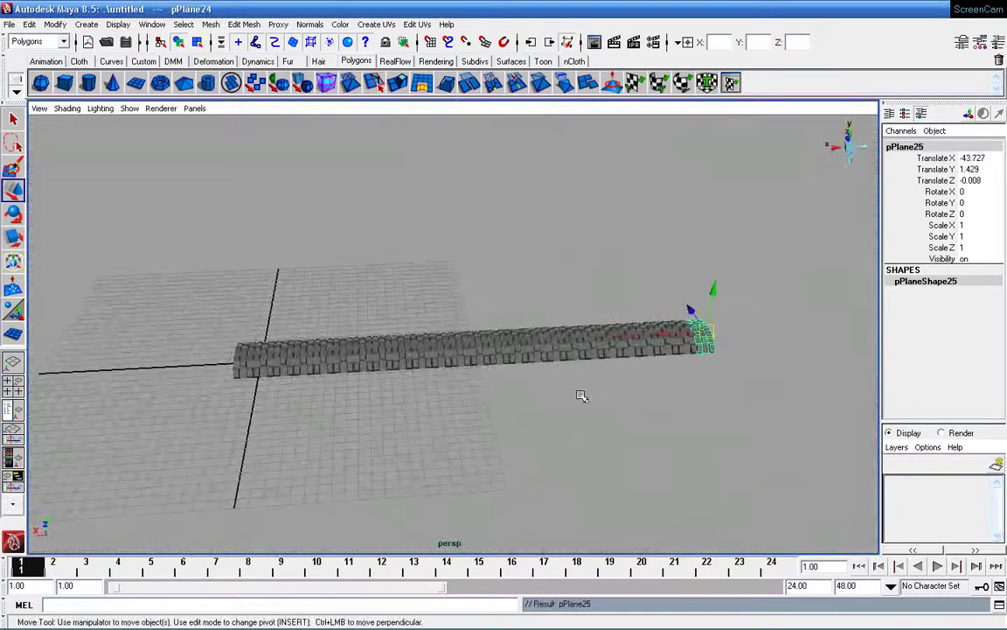
pyautogui.hotkey('shift', 'd')
pyautogui.hotkey('shift', 'd')
pyautogui.hotkey('shift', 'd')
pyautogui.hotkey('shift', 'd')
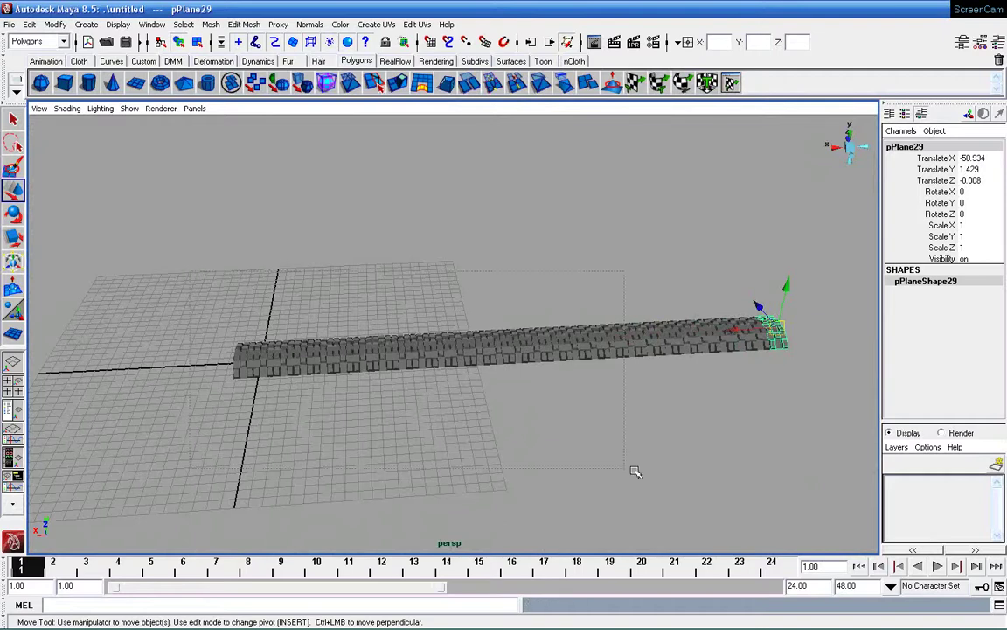
# Combine all tiles into polySurface1, slide it to X 22.663 over the grid, and center its pivot.
pyautogui.moveTo(741, 504); pyautogui.dragTo(832, 517)
pyautogui.click(211, 23)
pyautogui.click(224, 42)
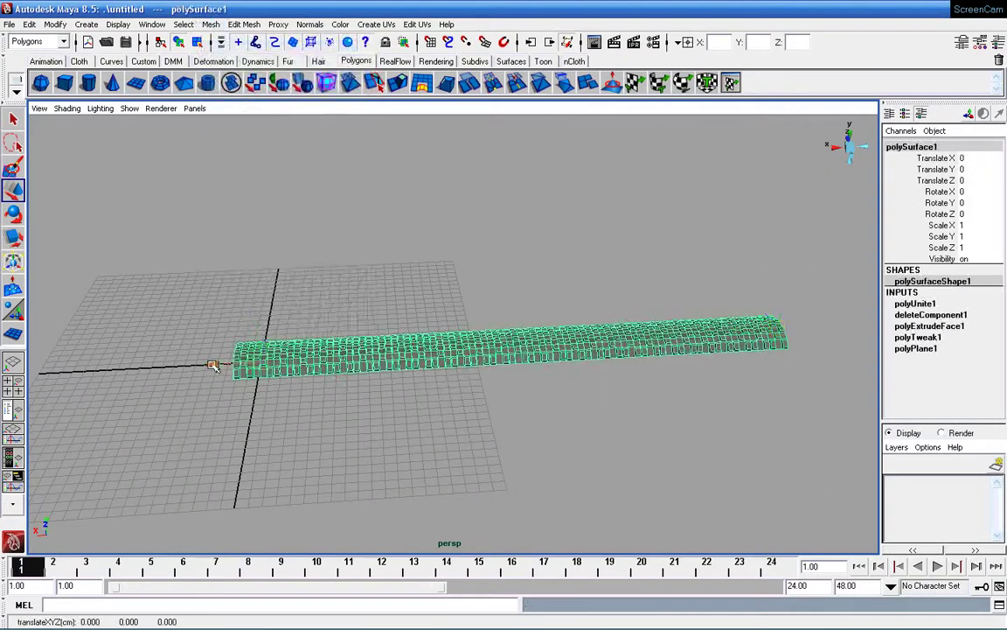
pyautogui.moveTo(212, 363)
pyautogui.mouseDown()
pyautogui.moveTo(9, 371)
pyautogui.moveTo(395, 385)
pyautogui.mouseUp()
pyautogui.keyDown('alt'); pyautogui.moveTo(395, 384); pyautogui.dragTo(200, 400, button='middle'); pyautogui.keyUp('alt')
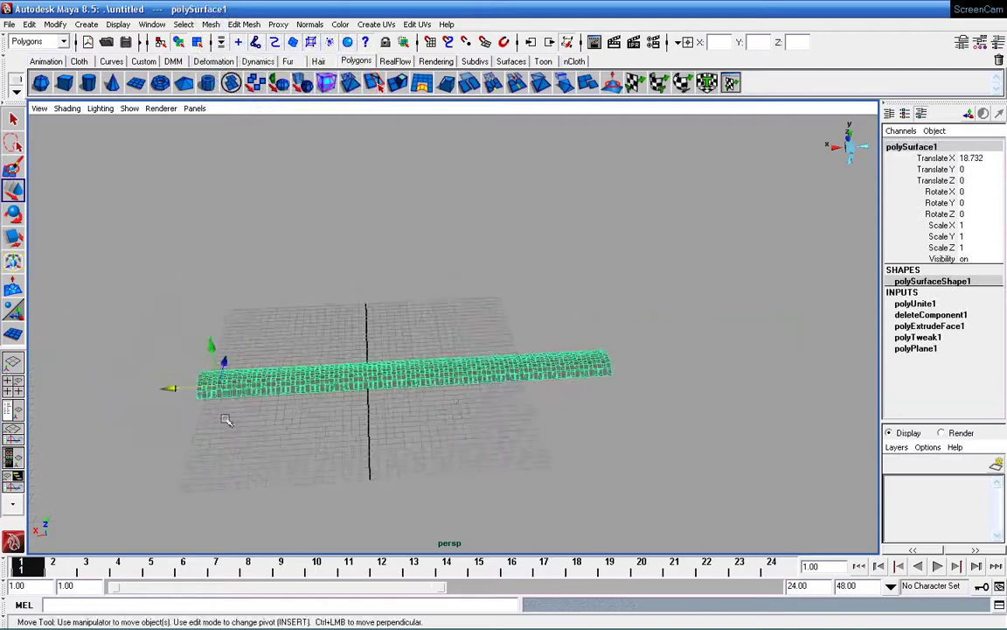
pyautogui.moveTo(204, 399); pyautogui.dragTo(151, 391)
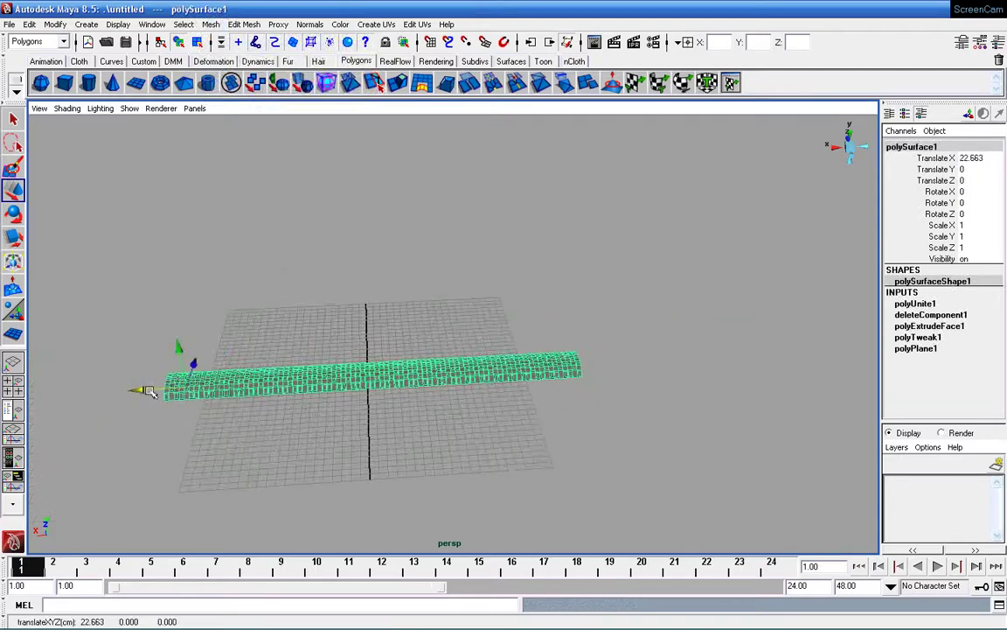
pyautogui.click(54, 24)
pyautogui.click(99, 161)
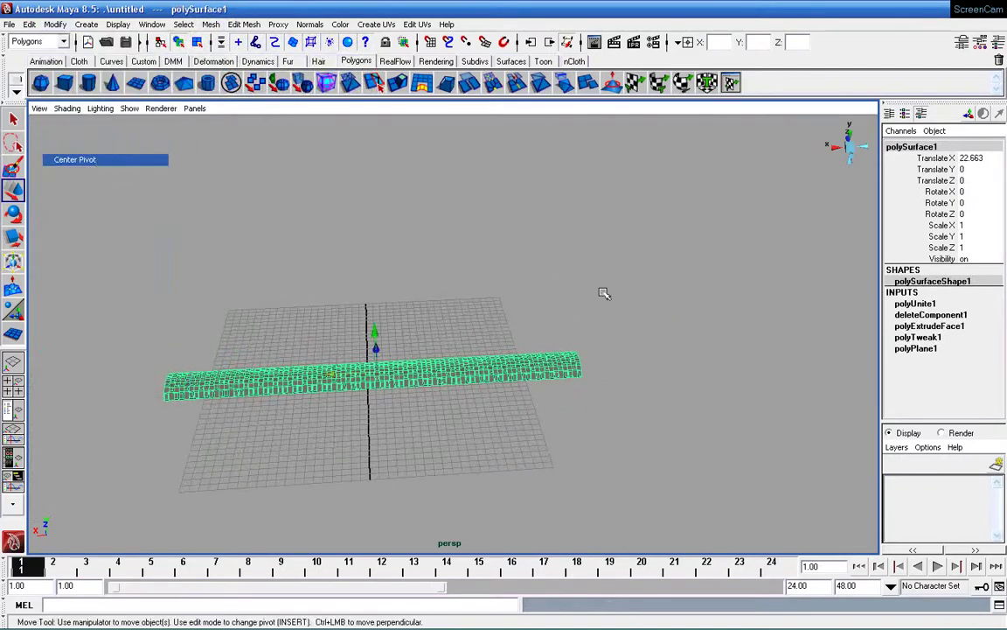
pyautogui.moveTo(525, 329)
pyautogui.keyDown('alt'); pyautogui.mouseDown()
pyautogui.moveTo(661, 279)
pyautogui.moveTo(586, 299)
pyautogui.mouseUp(); pyautogui.keyUp('alt')
# Add a nonlinear Bend deformer to the tread strip from the Animation menu set.
pyautogui.click(39, 41)
pyautogui.click(303, 26)
pyautogui.moveTo(302, 123)
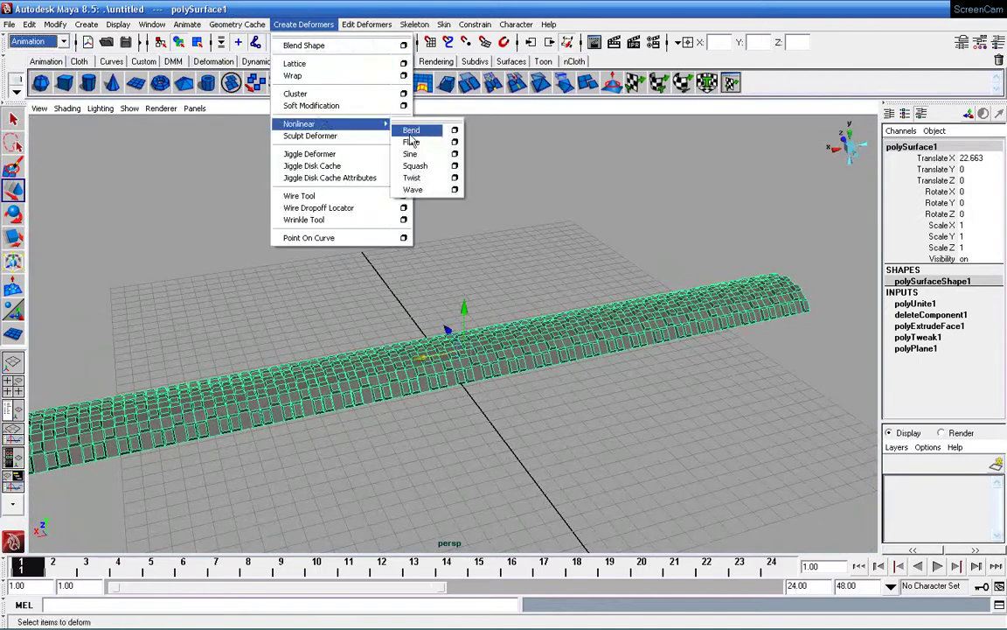
pyautogui.click(409, 133)
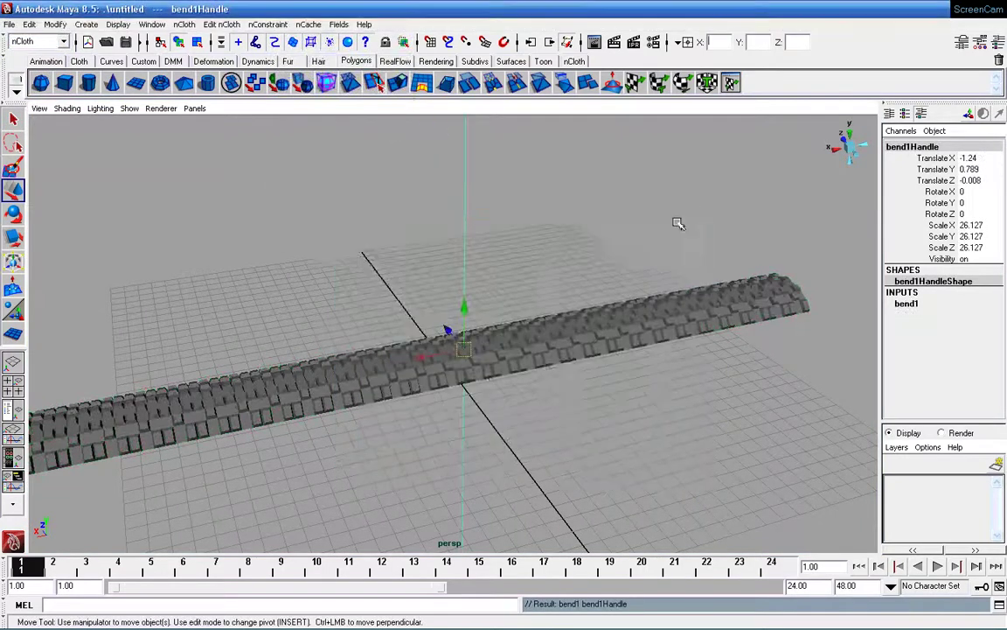
# Set the bend handle's Rotate Z to 90 in the Channel Box.
pyautogui.moveTo(678, 224)
pyautogui.keyDown('alt'); pyautogui.mouseDown(button='right')
pyautogui.moveTo(589, 240)
pyautogui.moveTo(452, 201)
pyautogui.mouseUp(button='right'); pyautogui.keyUp('alt')
pyautogui.keyDown('alt'); pyautogui.moveTo(515, 265); pyautogui.dragTo(550, 252); pyautogui.keyUp('alt')
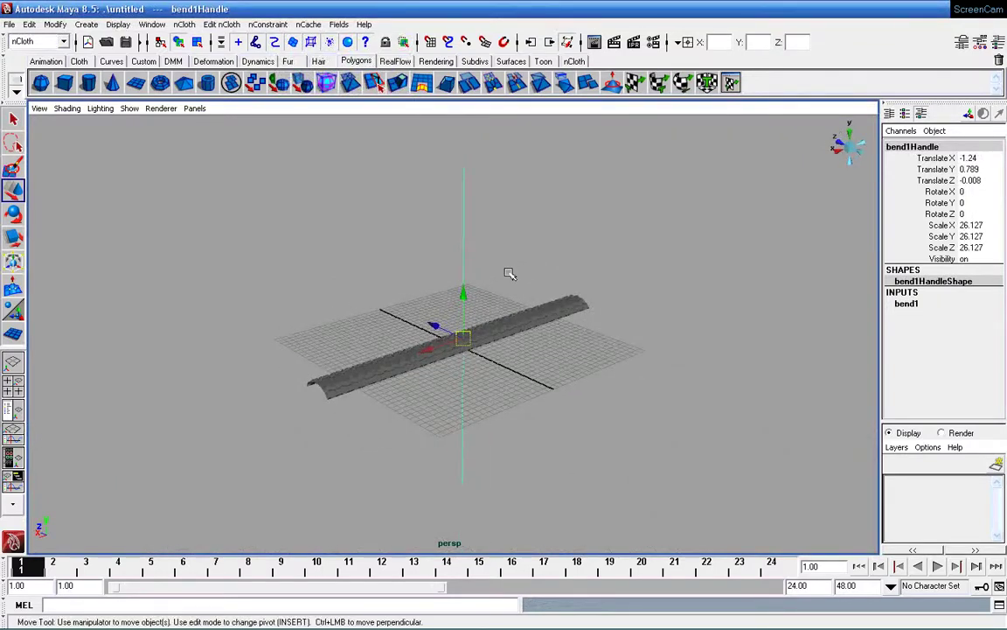
pyautogui.keyDown('alt'); pyautogui.moveTo(530, 279); pyautogui.dragTo(498, 346, button='right'); pyautogui.keyUp('alt')
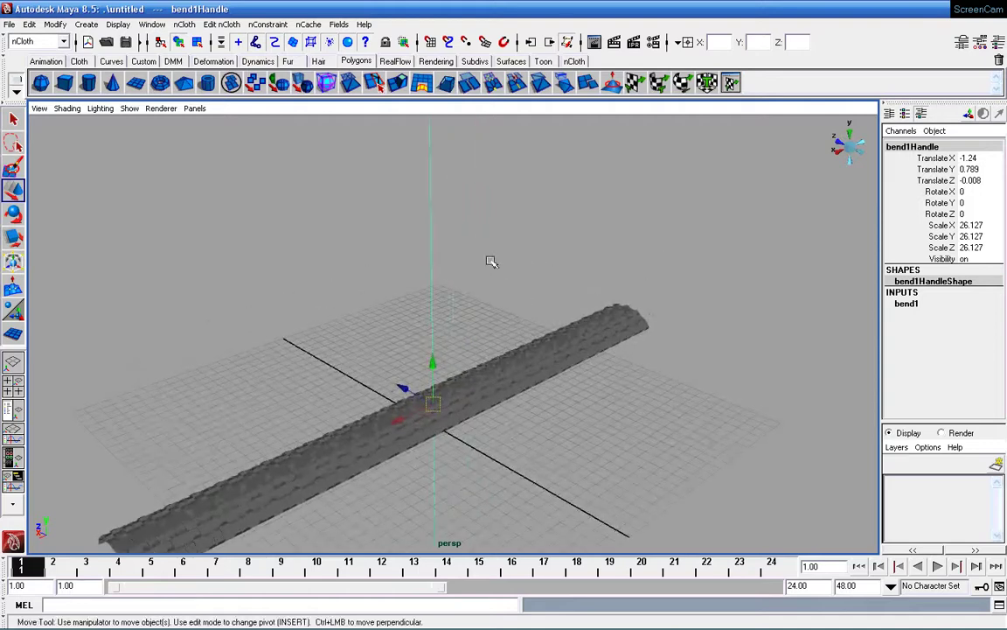
pyautogui.click(962, 214)
pyautogui.write('90')
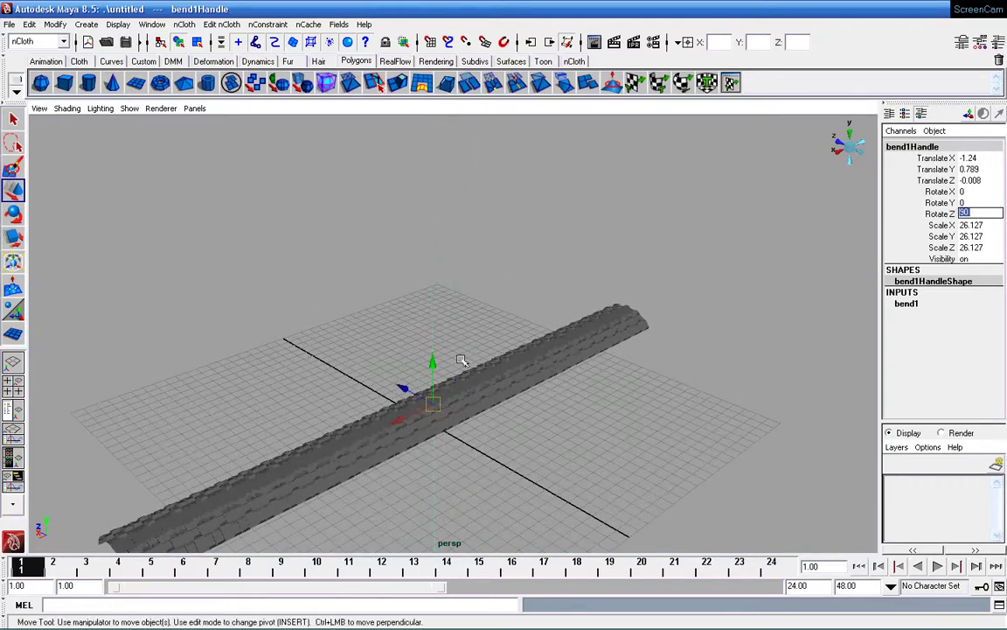
pyautogui.moveTo(432, 360); pyautogui.dragTo(432, 304)
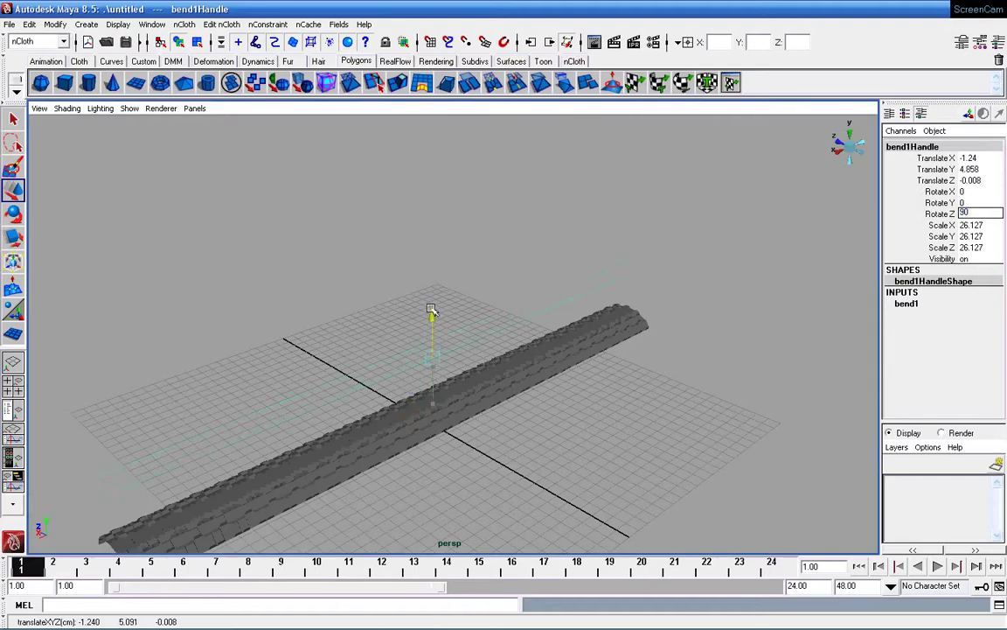
pyautogui.hotkey('ctrl', 'z')
pyautogui.scroll(-5, 584, 392)
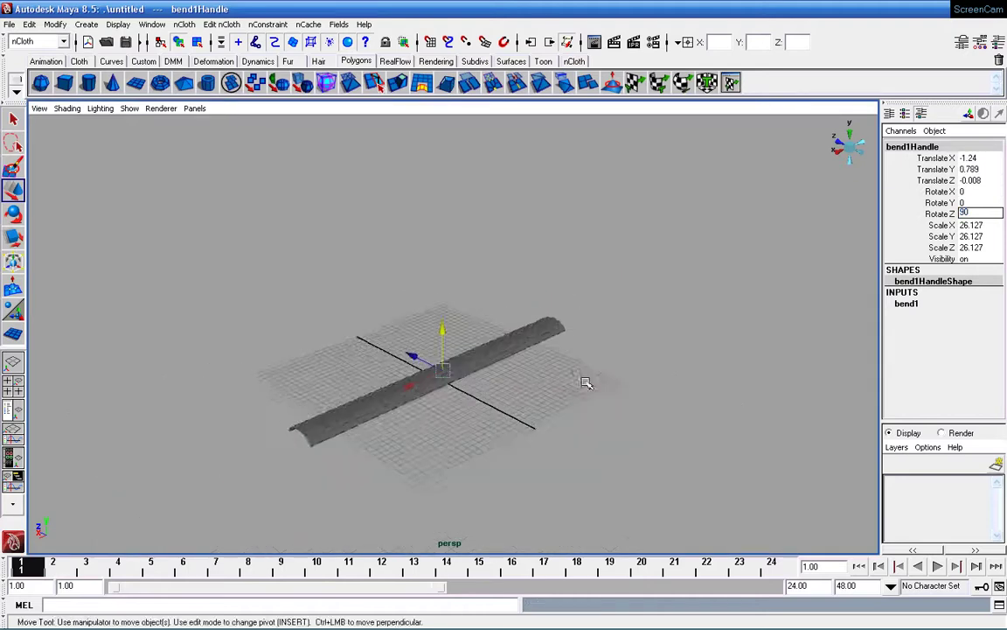
pyautogui.press('Return')
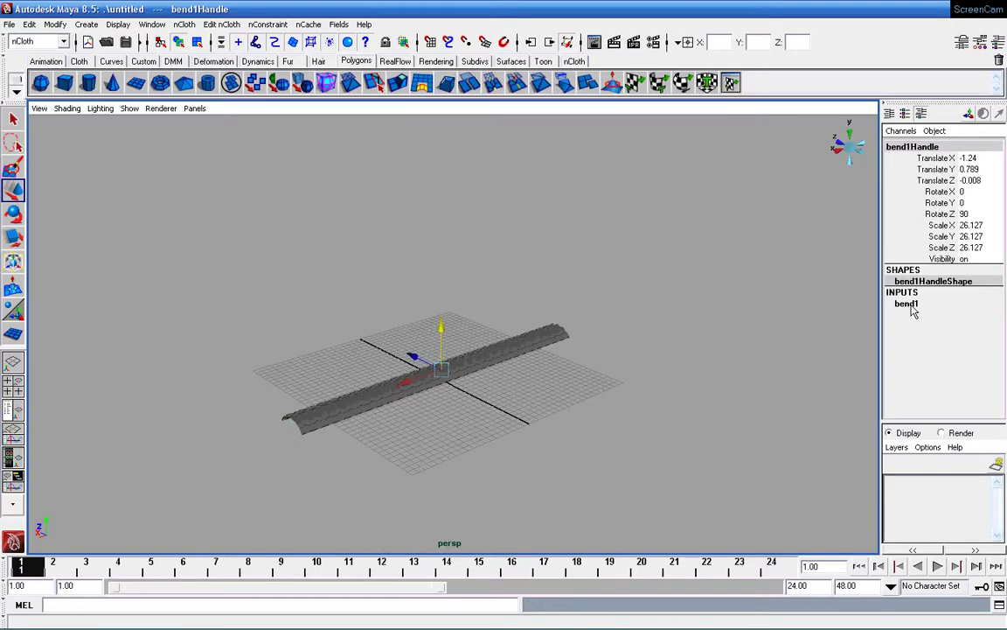
# Drag bend1's Curvature to about -3.3 so the strip wraps into a closed ring.
pyautogui.click(908, 304)
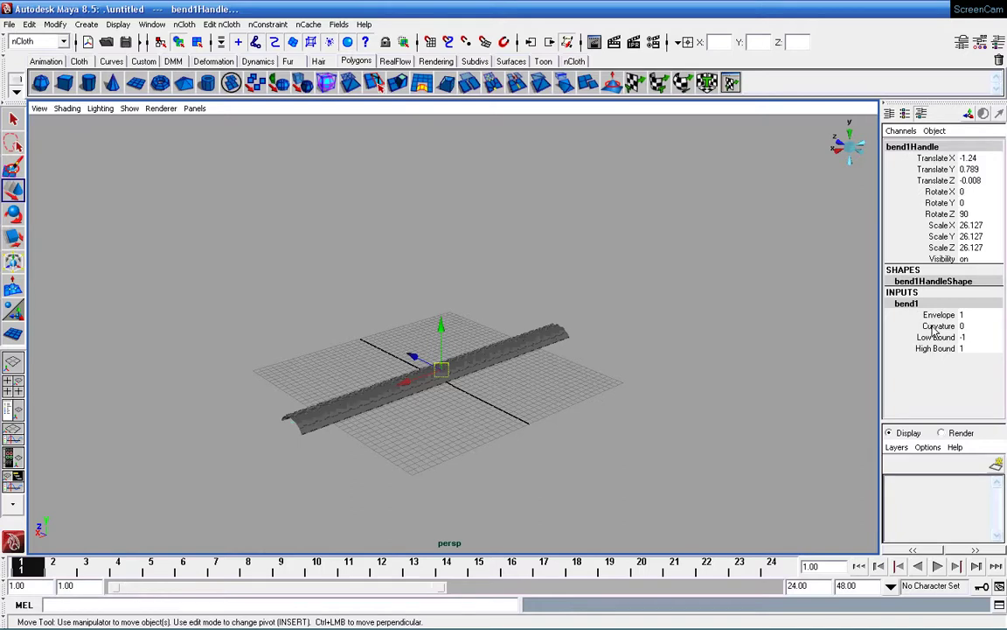
pyautogui.click(935, 326)
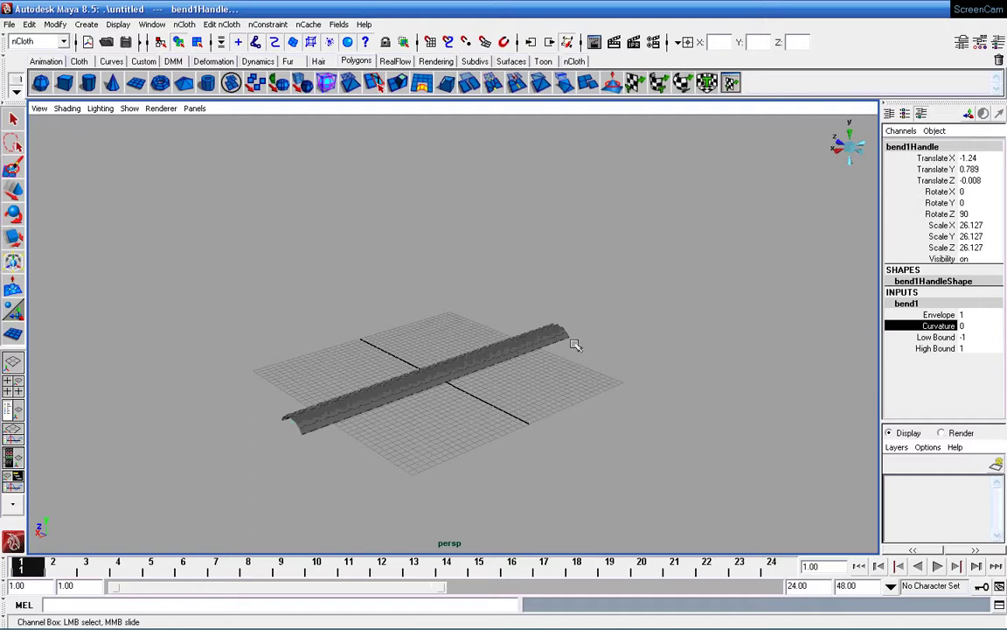
pyautogui.scroll(3, 542, 401)
pyautogui.keyDown('alt'); pyautogui.moveTo(548, 387); pyautogui.dragTo(522, 283, button='middle'); pyautogui.keyUp('alt')
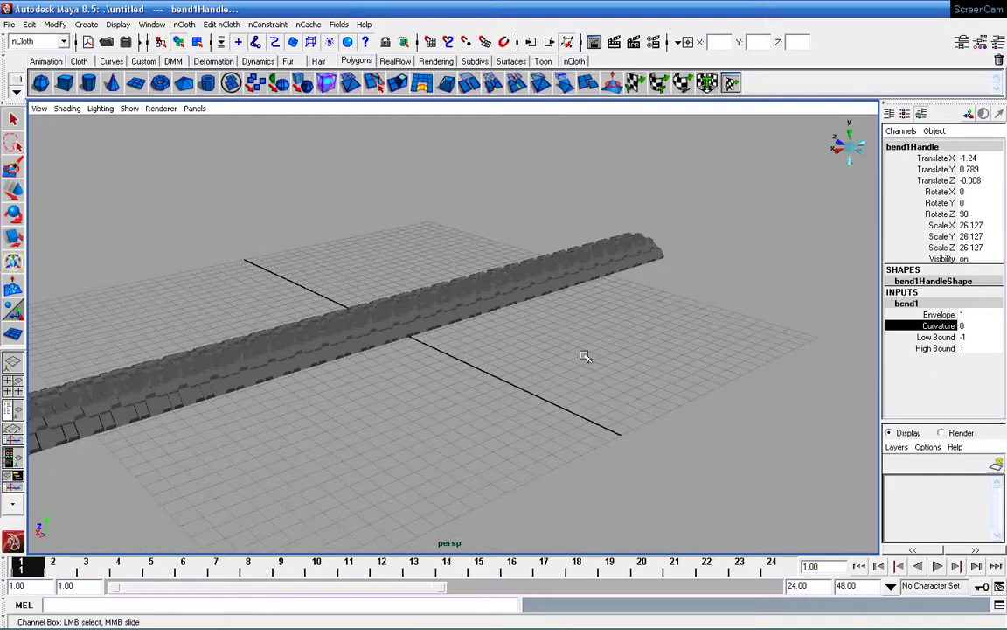
pyautogui.moveTo(584, 357); pyautogui.dragTo(559, 350, button='middle')
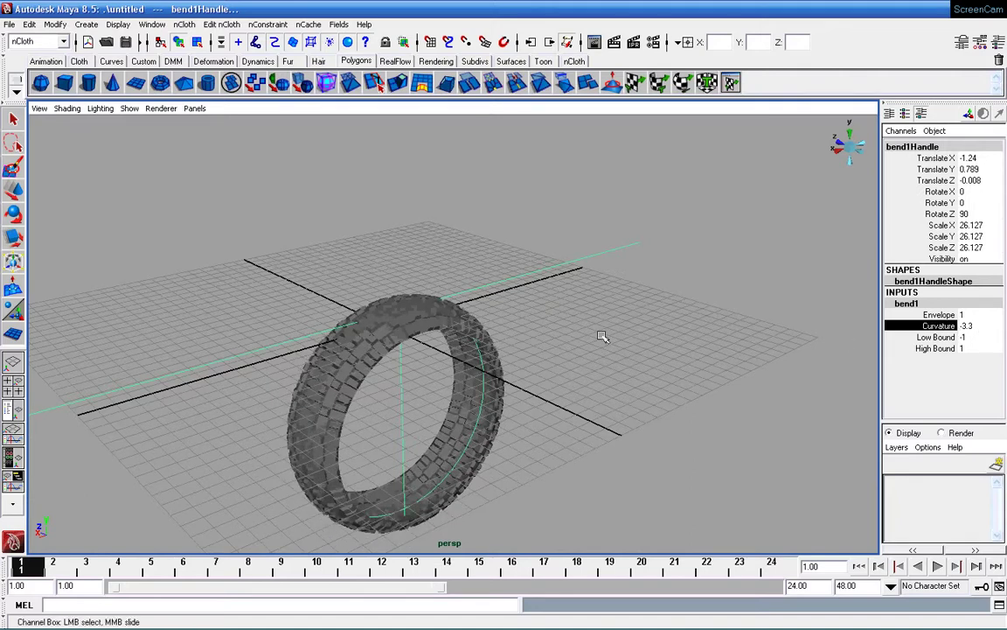
pyautogui.moveTo(477, 366)
pyautogui.keyDown('alt'); pyautogui.mouseDown()
pyautogui.moveTo(544, 378)
pyautogui.moveTo(423, 367)
pyautogui.mouseUp(); pyautogui.keyUp('alt')
# Slide the bent tire along Z, undo an early bend-handle deletion, and move the tire back.
pyautogui.click(411, 387)
pyautogui.press('w')
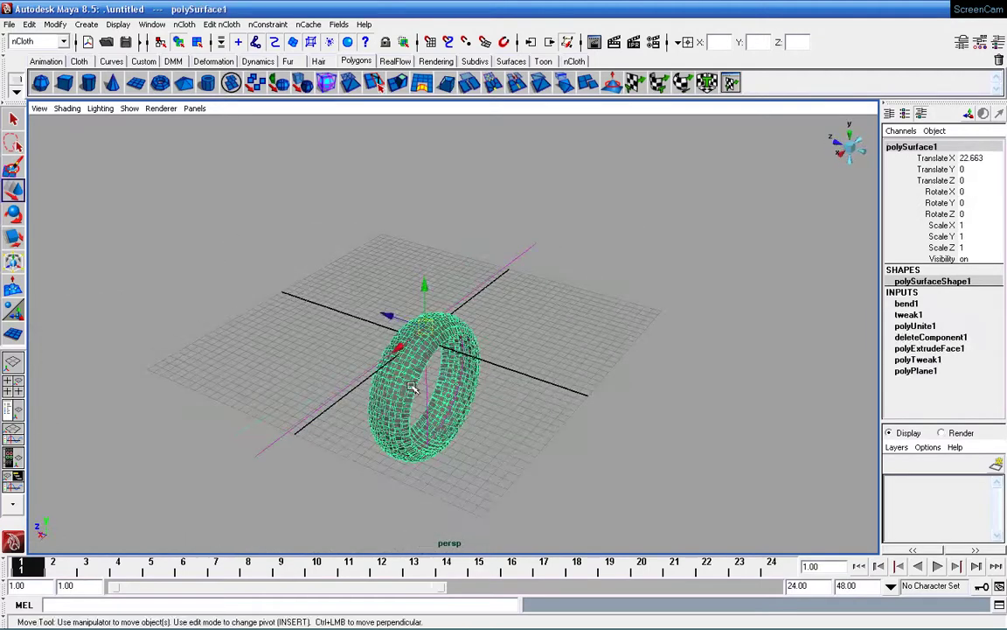
pyautogui.moveTo(384, 315)
pyautogui.mouseDown()
pyautogui.moveTo(310, 337)
pyautogui.moveTo(395, 368)
pyautogui.mouseUp()
pyautogui.click(398, 373)
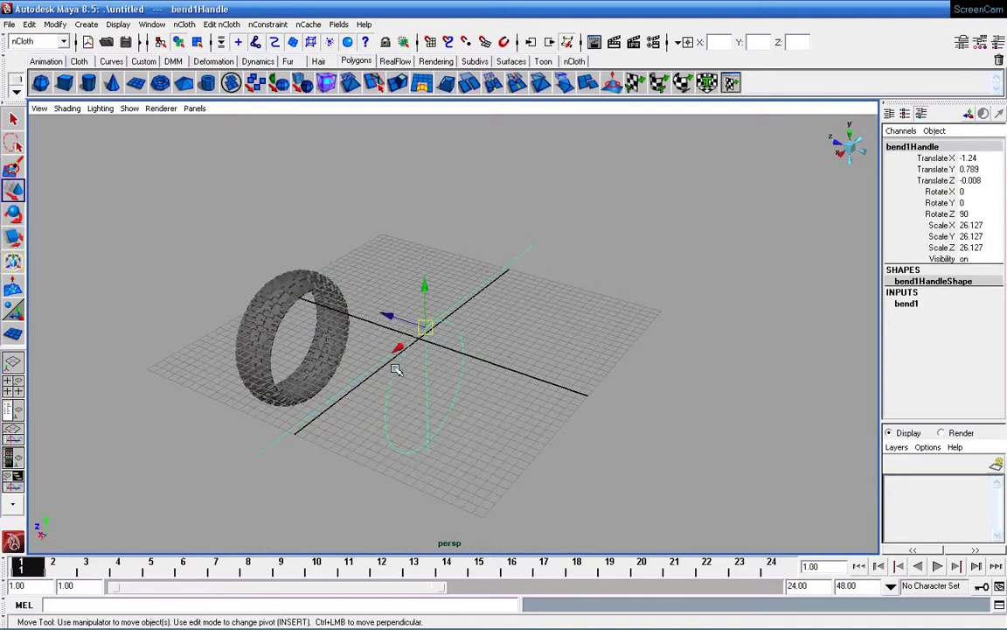
pyautogui.press('Delete')
pyautogui.hotkey('ctrl', 'z')
pyautogui.click(289, 288)
pyautogui.moveTo(394, 341); pyautogui.dragTo(459, 382)
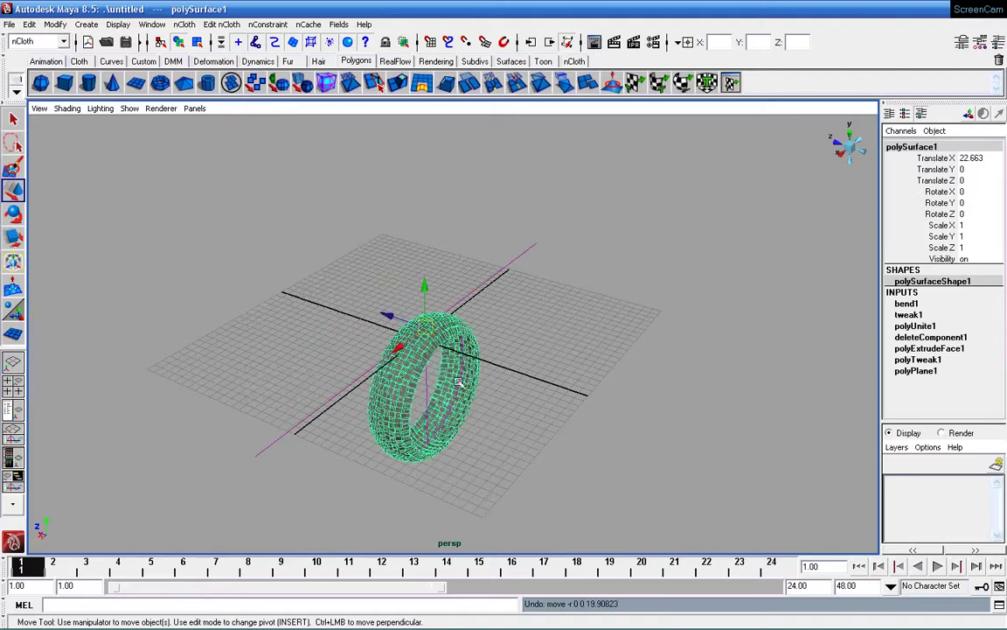
# Duplicate the tire as polySurface2, move it aside along Z, and select the original with bend1Handle.
pyautogui.hotkey('ctrl', 'd')
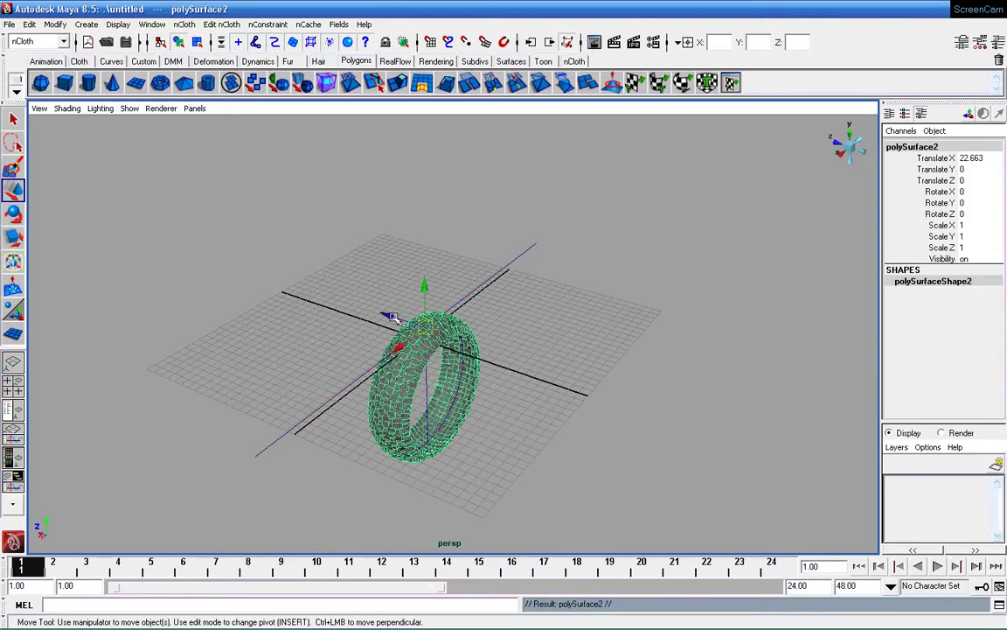
pyautogui.moveTo(390, 317)
pyautogui.mouseDown()
pyautogui.moveTo(243, 259)
pyautogui.moveTo(278, 355)
pyautogui.mouseUp()
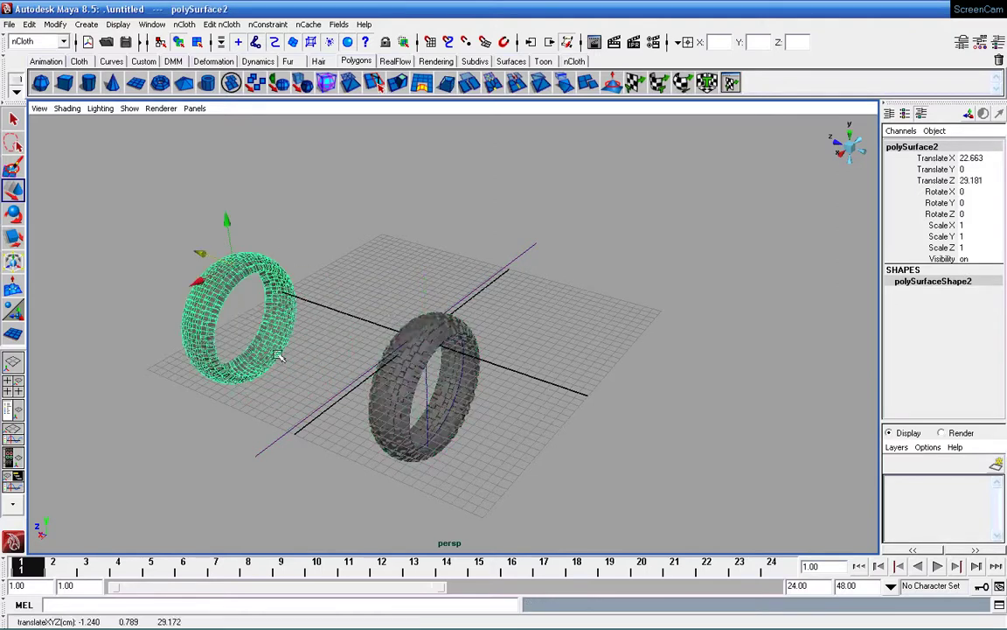
pyautogui.click(328, 365)
pyautogui.moveTo(371, 300); pyautogui.dragTo(496, 464)
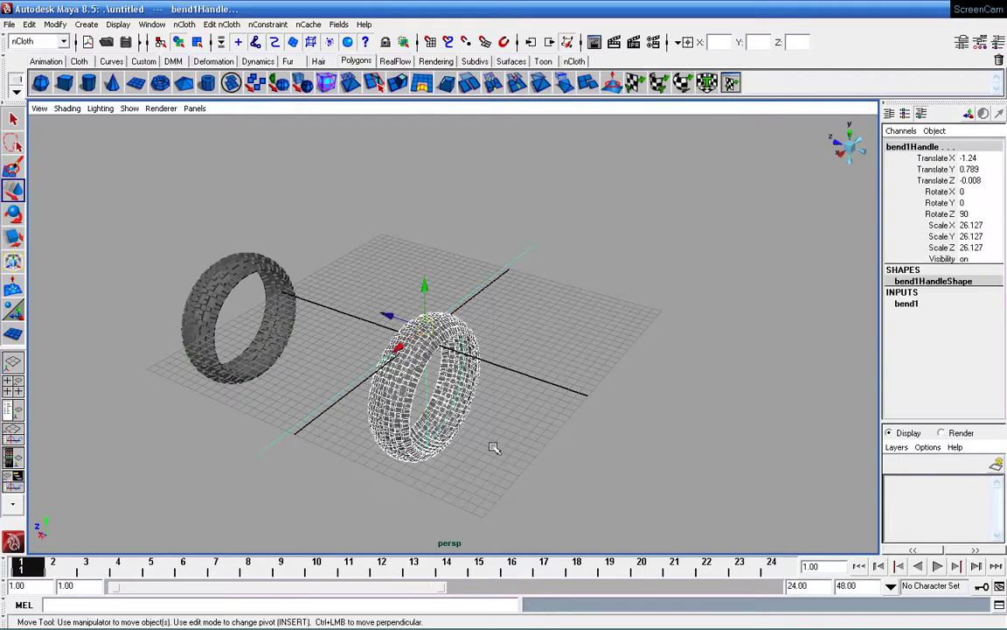
# Delete the original tire and bend deformer, then move the copy along Z to the grid centre.
pyautogui.press('Delete')
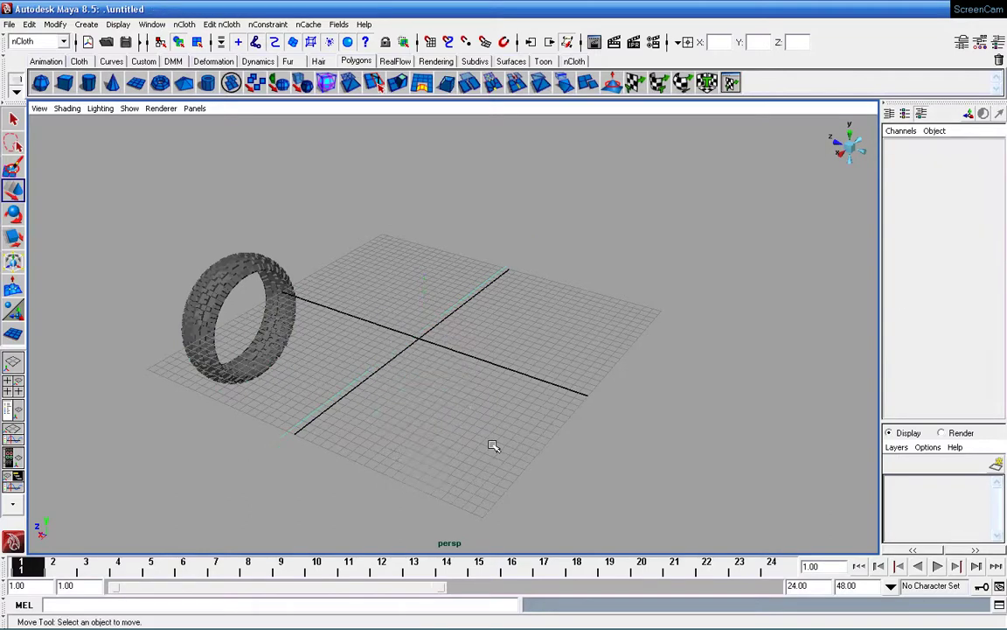
pyautogui.click(200, 301)
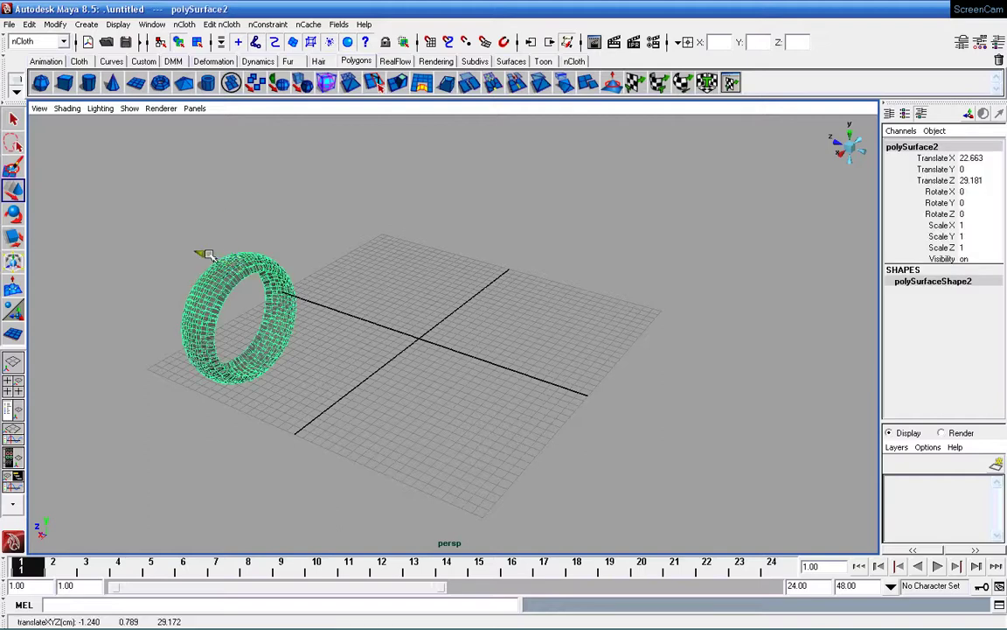
pyautogui.moveTo(198, 253); pyautogui.dragTo(393, 322)
# Center the tire's pivot and reposition it toward the origin in the side view.
pyautogui.press('space')
pyautogui.moveTo(623, 426)
pyautogui.keyDown('alt'); pyautogui.mouseDown(button='right')
pyautogui.moveTo(614, 416)
pyautogui.moveTo(552, 429)
pyautogui.mouseUp(button='right'); pyautogui.keyUp('alt')
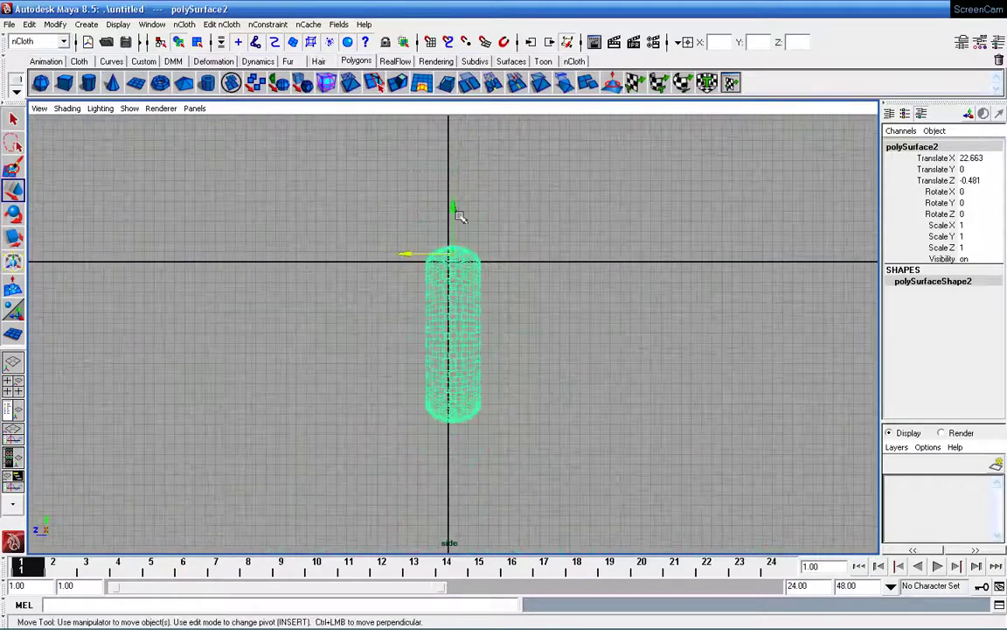
pyautogui.moveTo(455, 212); pyautogui.dragTo(365, 160)
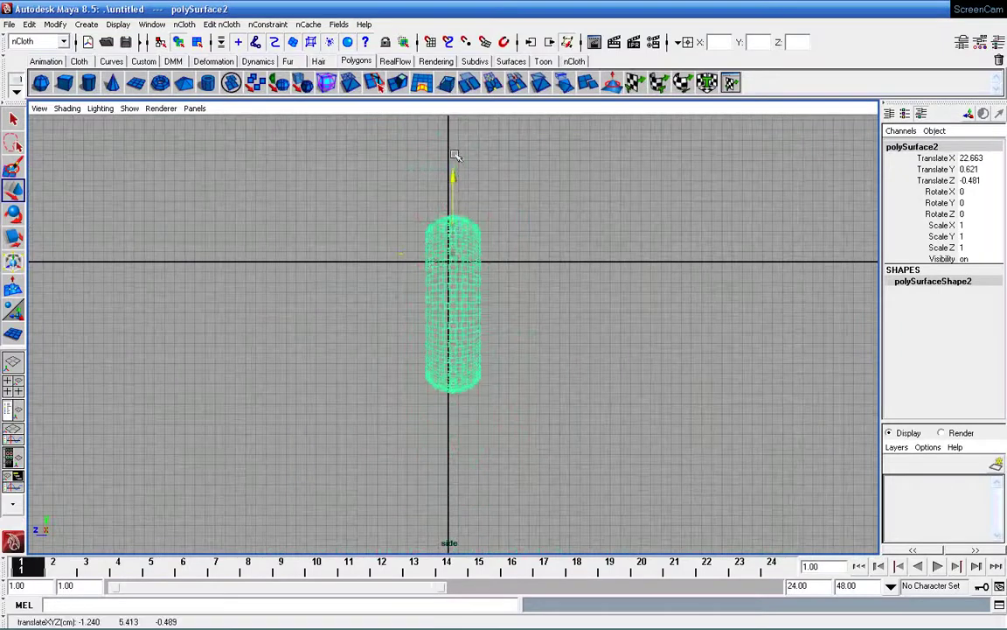
pyautogui.click(54, 24)
pyautogui.click(77, 158)
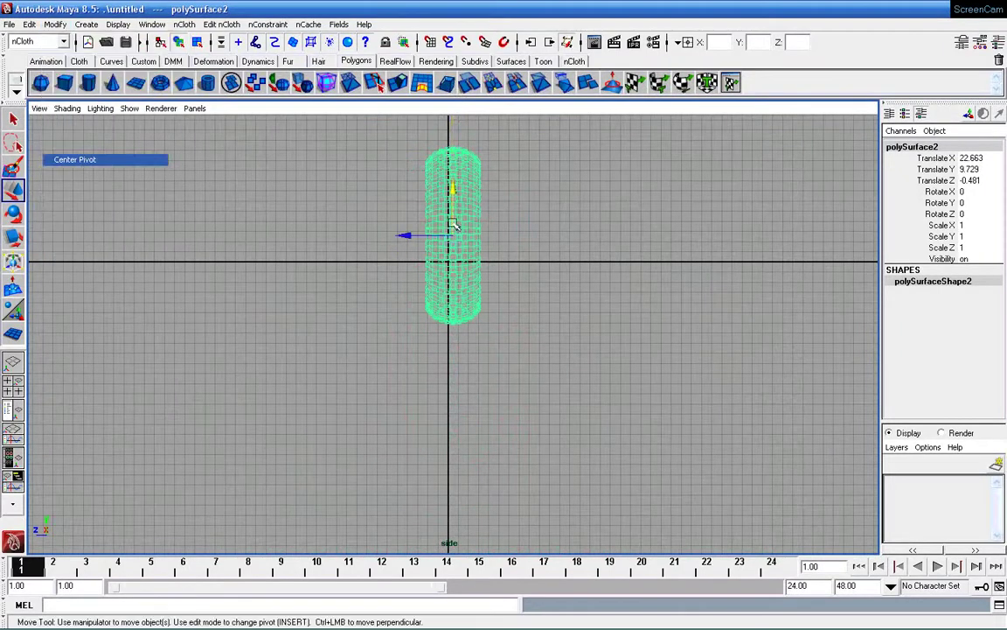
pyautogui.moveTo(454, 225)
pyautogui.mouseDown()
pyautogui.moveTo(448, 252)
pyautogui.moveTo(423, 263)
pyautogui.mouseUp()
pyautogui.press('space')
pyautogui.press('space')
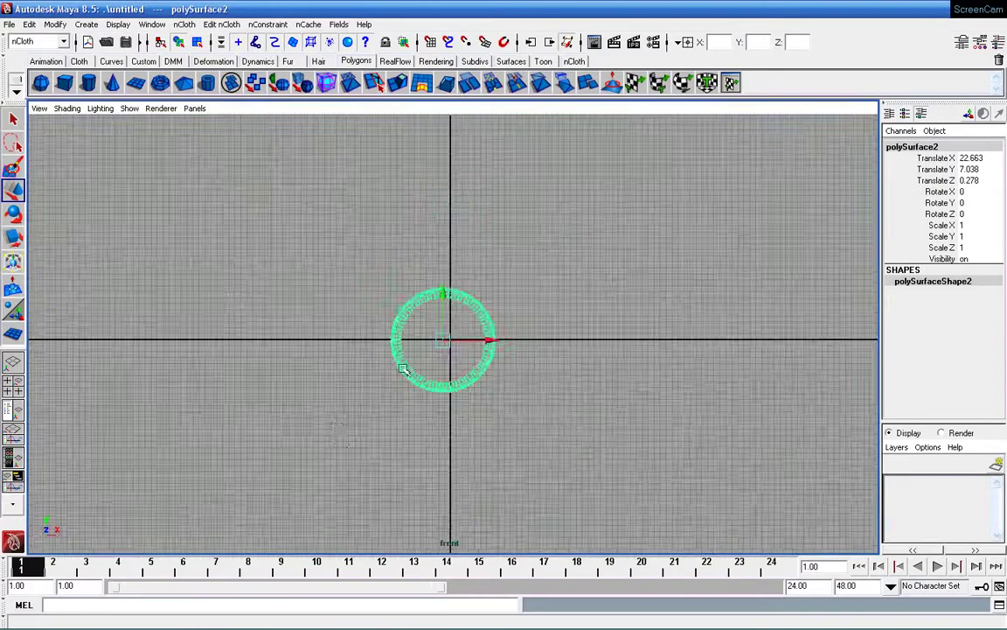
# Nudge the tire along X, then scale it uniformly down to 0.206.
pyautogui.moveTo(485, 346); pyautogui.dragTo(492, 344)
pyautogui.press('space')
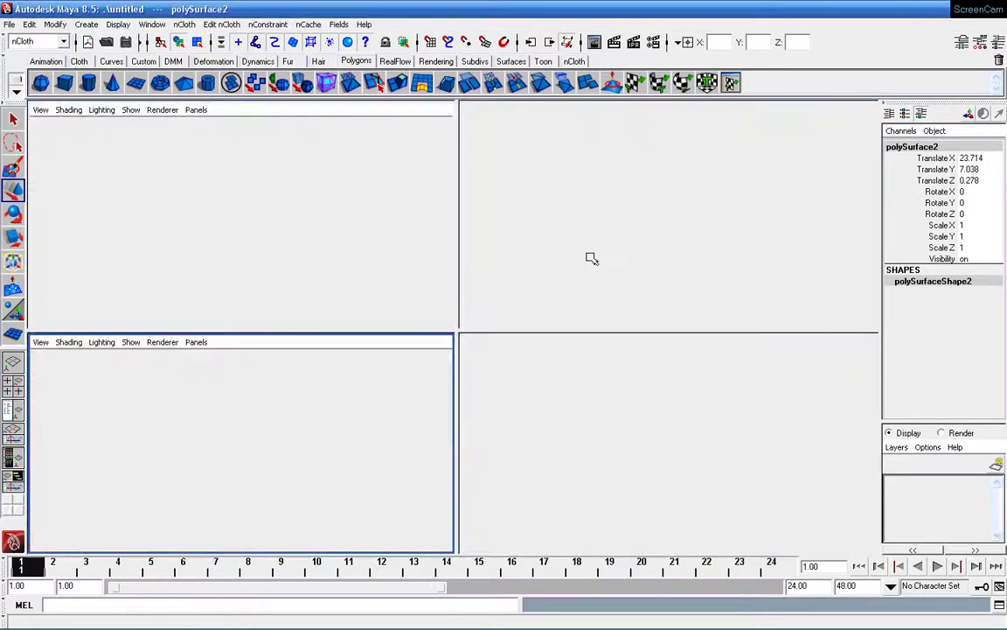
pyautogui.press('space')
pyautogui.keyDown('alt'); pyautogui.moveTo(588, 258); pyautogui.dragTo(580, 378); pyautogui.keyUp('alt')
pyautogui.press('r')
pyautogui.scroll(4, 524, 359)
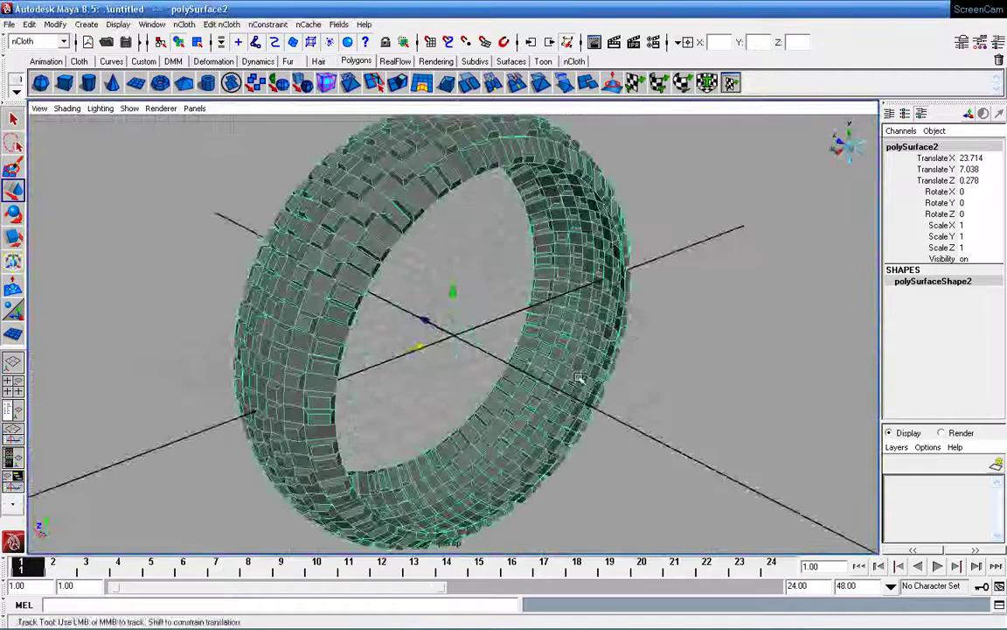
pyautogui.scroll(2, 465, 339)
pyautogui.moveTo(453, 336)
pyautogui.mouseDown()
pyautogui.moveTo(208, 186)
pyautogui.moveTo(191, 186)
pyautogui.mouseUp()
pyautogui.keyDown('alt'); pyautogui.moveTo(289, 271); pyautogui.dragTo(382, 287); pyautogui.keyUp('alt')
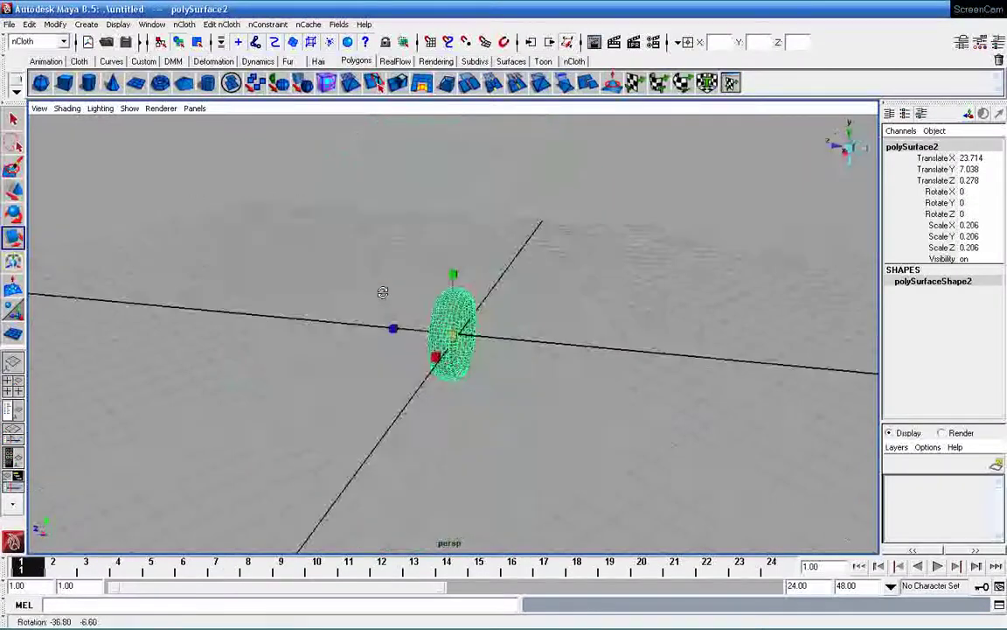
# Widen the tire along its Z axle to a scale of about 0.248.
pyautogui.scroll(2, 536, 368)
pyautogui.keyDown('alt'); pyautogui.moveTo(537, 368); pyautogui.dragTo(450, 385); pyautogui.keyUp('alt')
pyautogui.scroll(2, 454, 394)
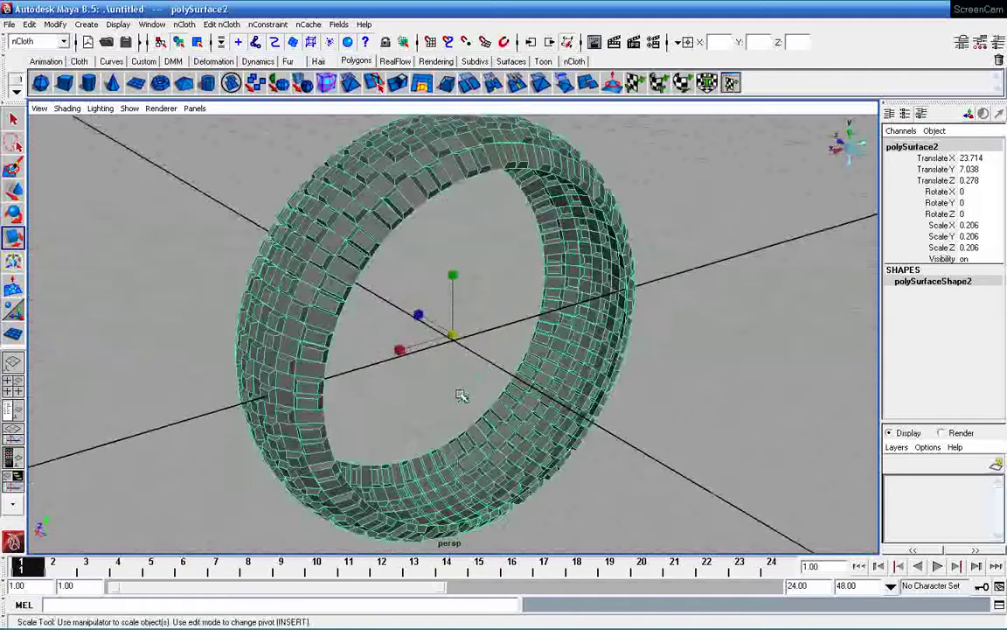
pyautogui.scroll(2, 488, 394)
pyautogui.moveTo(398, 316)
pyautogui.mouseDown()
pyautogui.moveTo(359, 303)
pyautogui.moveTo(385, 289)
pyautogui.moveTo(379, 299)
pyautogui.moveTo(328, 265)
pyautogui.moveTo(398, 362)
pyautogui.mouseUp()
pyautogui.scroll(-3, 359, 304)
pyautogui.scroll(-3, 359, 304)
pyautogui.scroll(4, 378, 299)
pyautogui.click(562, 421)
pyautogui.keyDown('alt'); pyautogui.moveTo(562, 421); pyautogui.dragTo(443, 331); pyautogui.keyUp('alt')
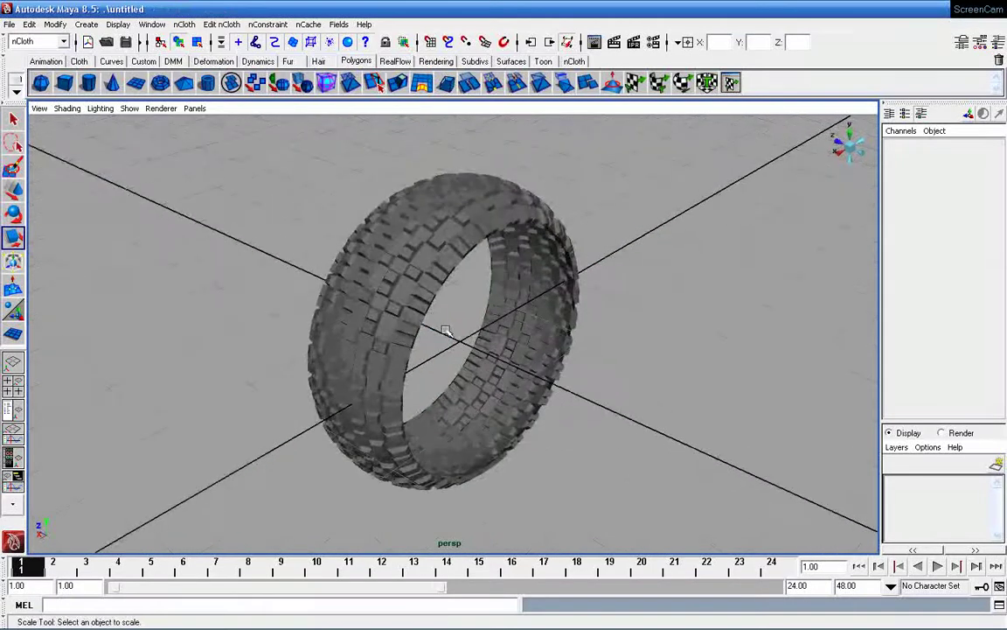
pyautogui.click(369, 276)
pyautogui.click(279, 82)
pyautogui.click(293, 210)
pyautogui.keyDown('alt'); pyautogui.moveTo(293, 210); pyautogui.dragTo(301, 227, button='right'); pyautogui.keyUp('alt')
pyautogui.moveTo(302, 227)
pyautogui.keyDown('alt'); pyautogui.mouseDown()
pyautogui.moveTo(404, 319)
pyautogui.moveTo(376, 293)
pyautogui.mouseUp(); pyautogui.keyUp('alt')
pyautogui.click(389, 302)
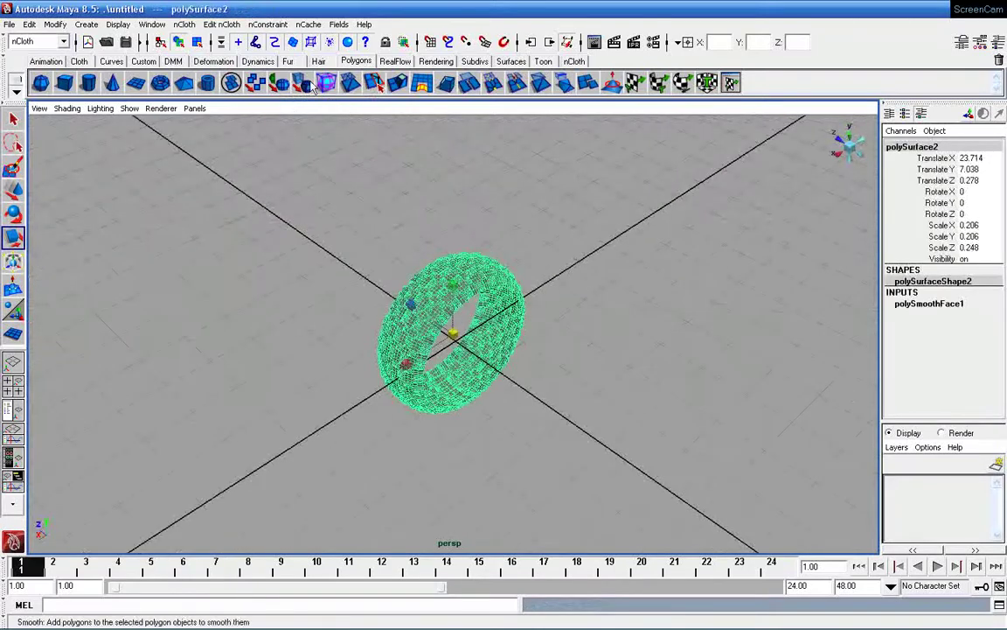
pyautogui.click(339, 244)
pyautogui.keyDown('alt'); pyautogui.moveTo(339, 245); pyautogui.dragTo(525, 336); pyautogui.keyUp('alt')
pyautogui.press('z')
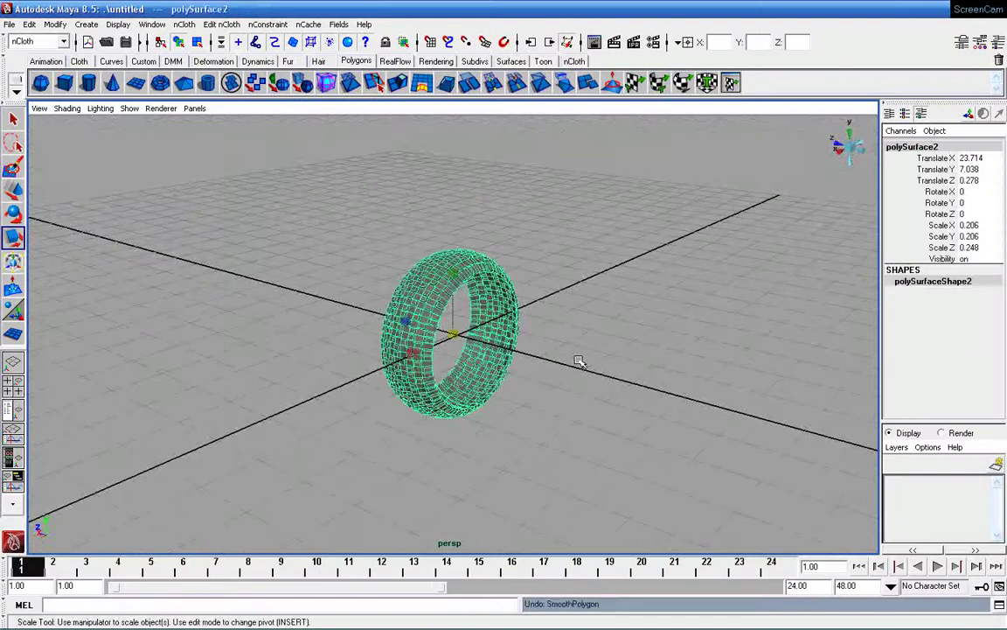
pyautogui.press('z')
pyautogui.keyDown('alt'); pyautogui.moveTo(579, 382); pyautogui.dragTo(546, 400, button='right'); pyautogui.keyUp('alt')
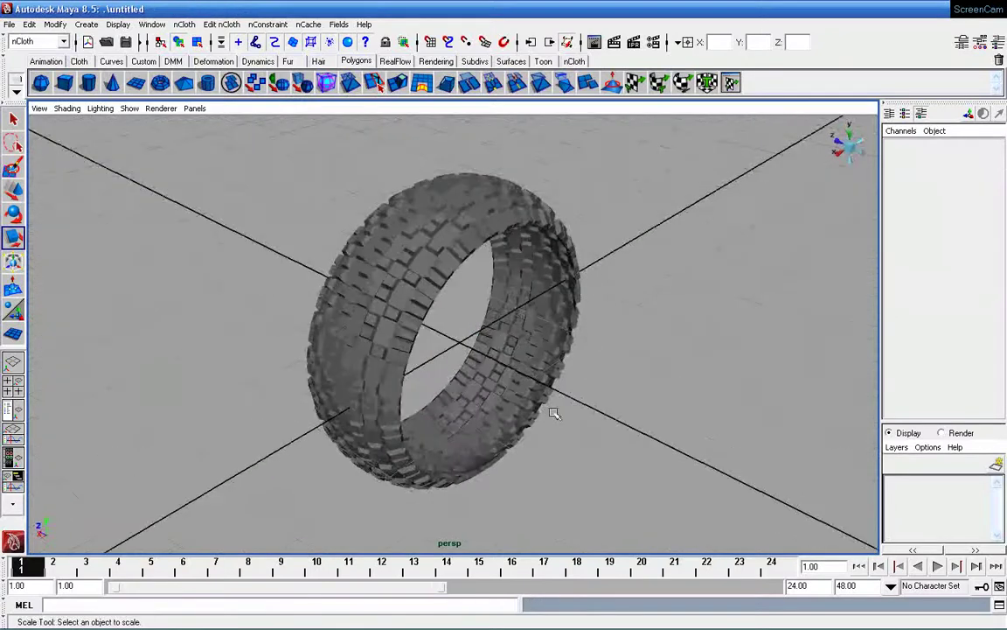
pyautogui.keyDown('alt'); pyautogui.moveTo(547, 401); pyautogui.dragTo(539, 386); pyautogui.keyUp('alt')
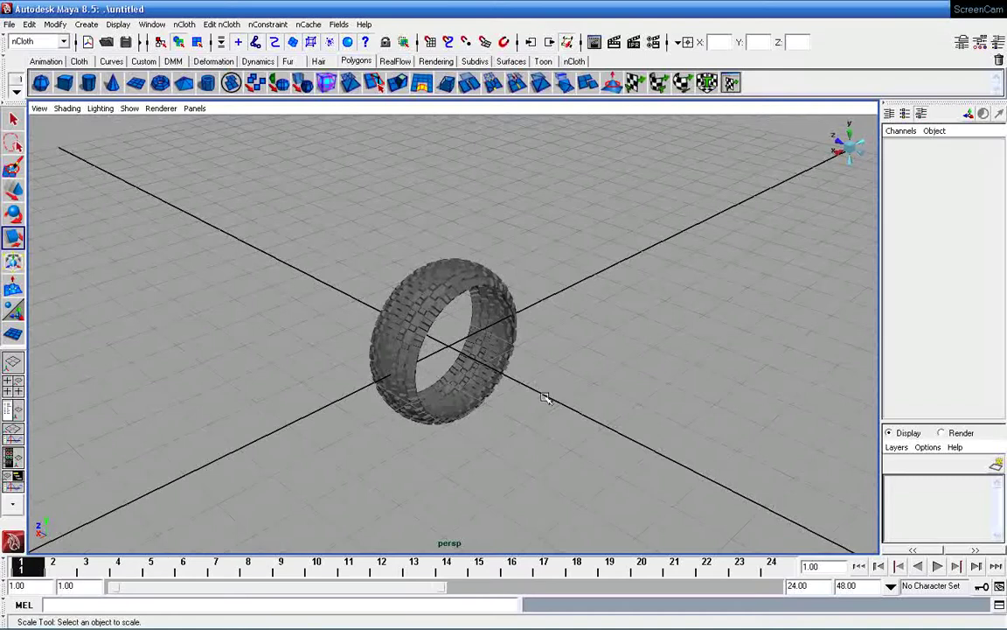
pyautogui.keyDown('alt'); pyautogui.moveTo(545, 398); pyautogui.dragTo(539, 386); pyautogui.keyUp('alt')
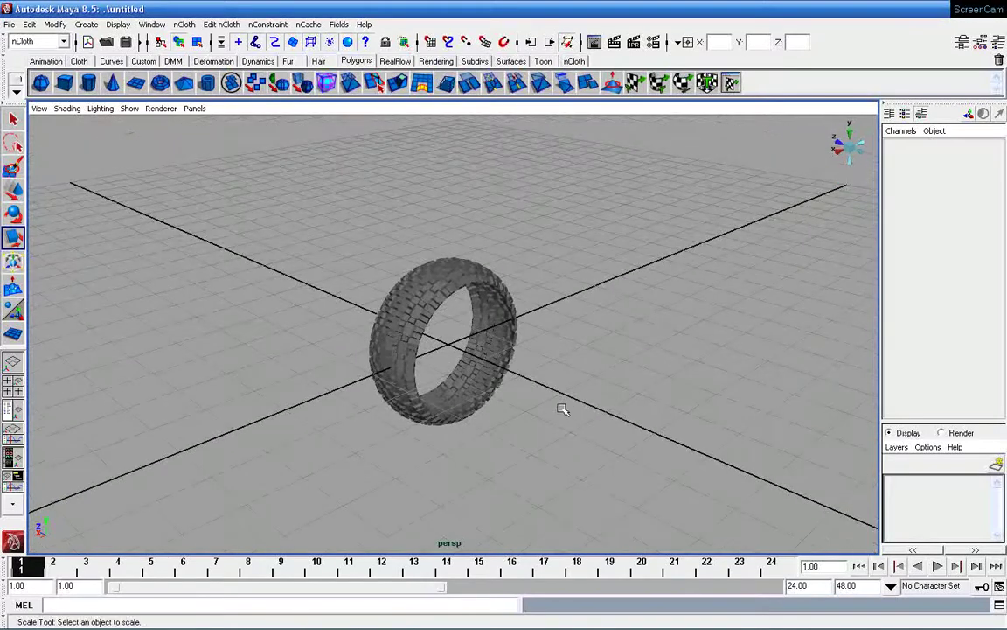